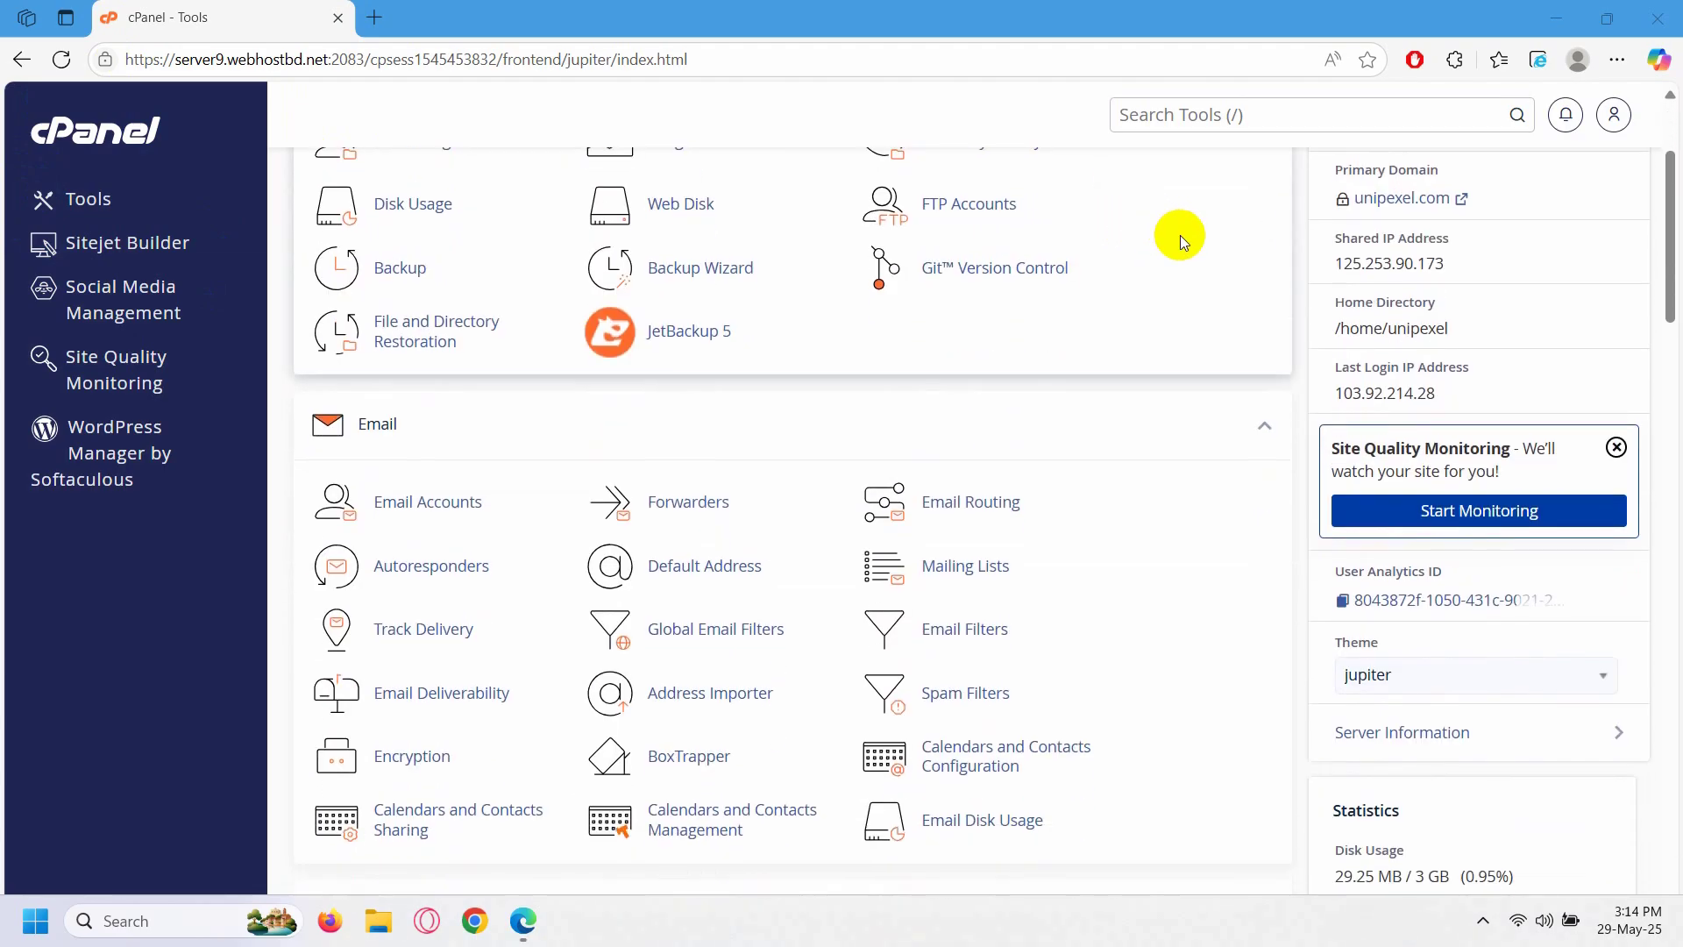
scroll(1179, 263, up, 3)
click(1185, 118)
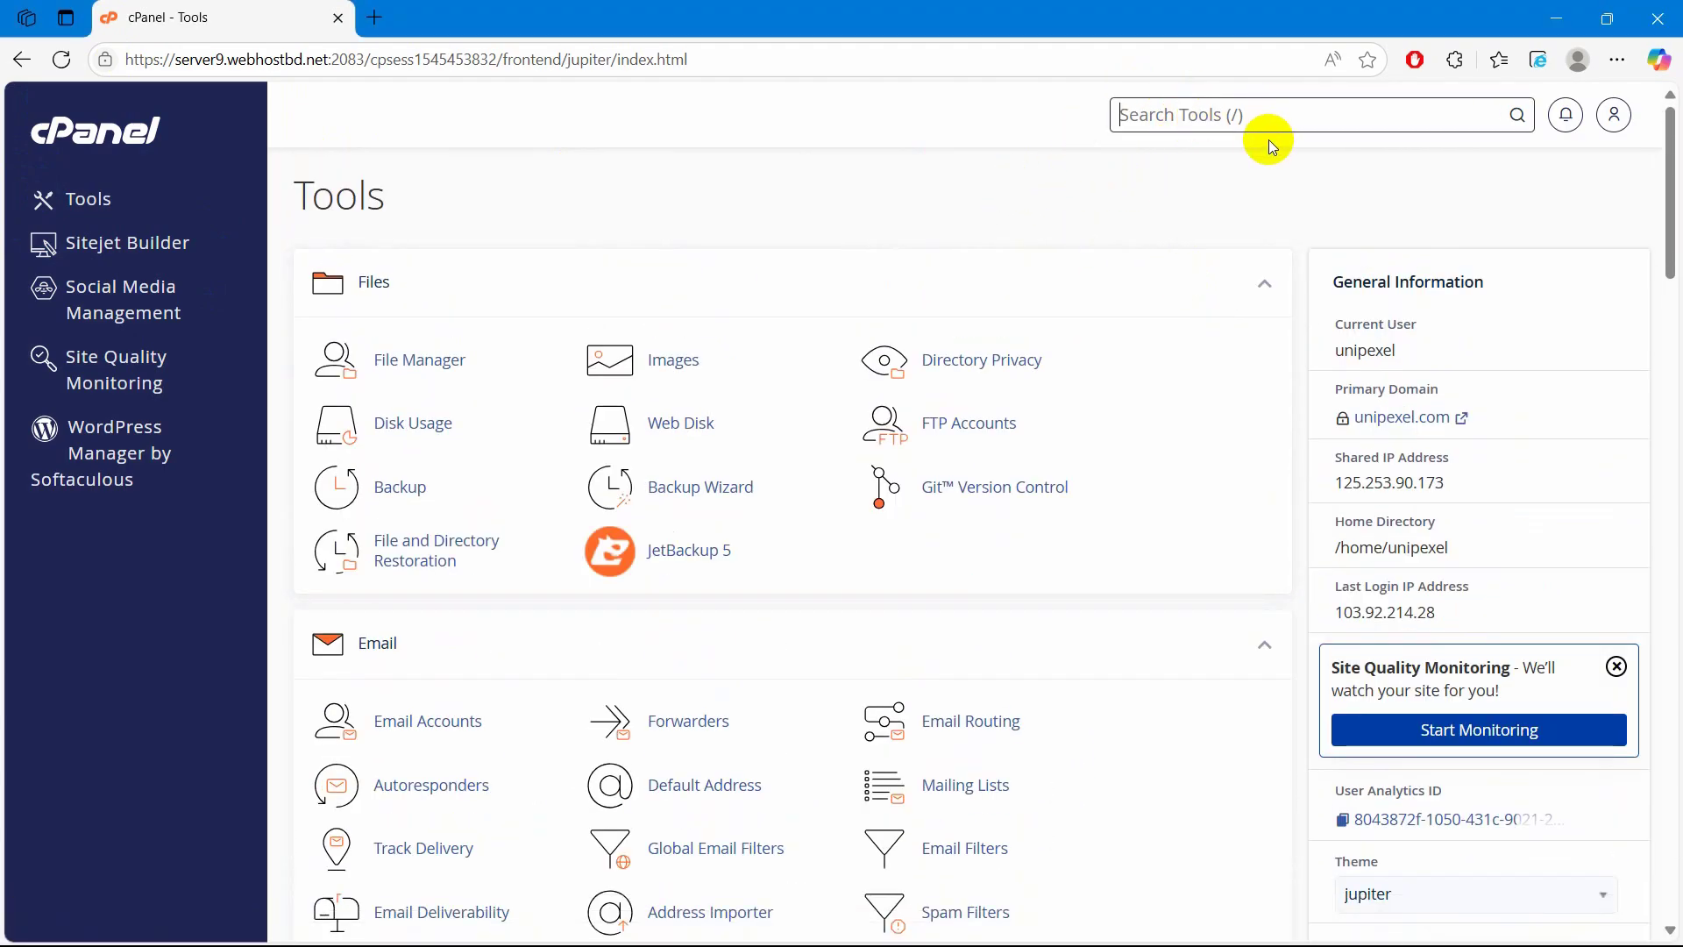
text(domains)
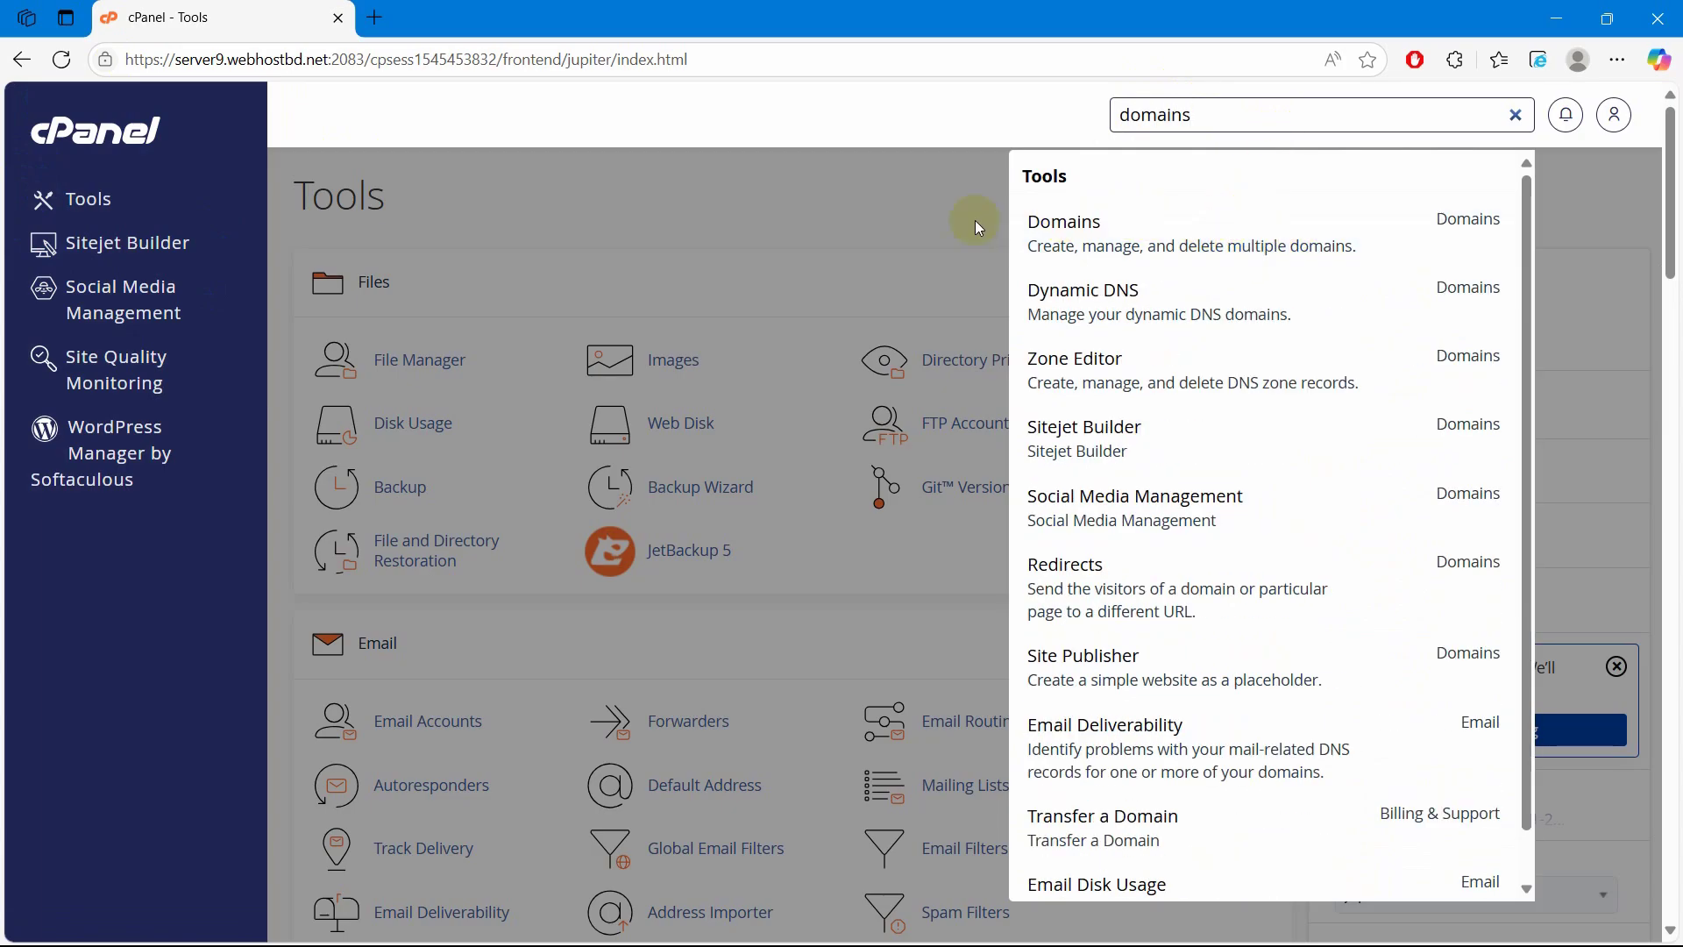
click(909, 219)
Open the Domains tool and bring up the form for creating a new domain
scroll(1092, 232, down, 15)
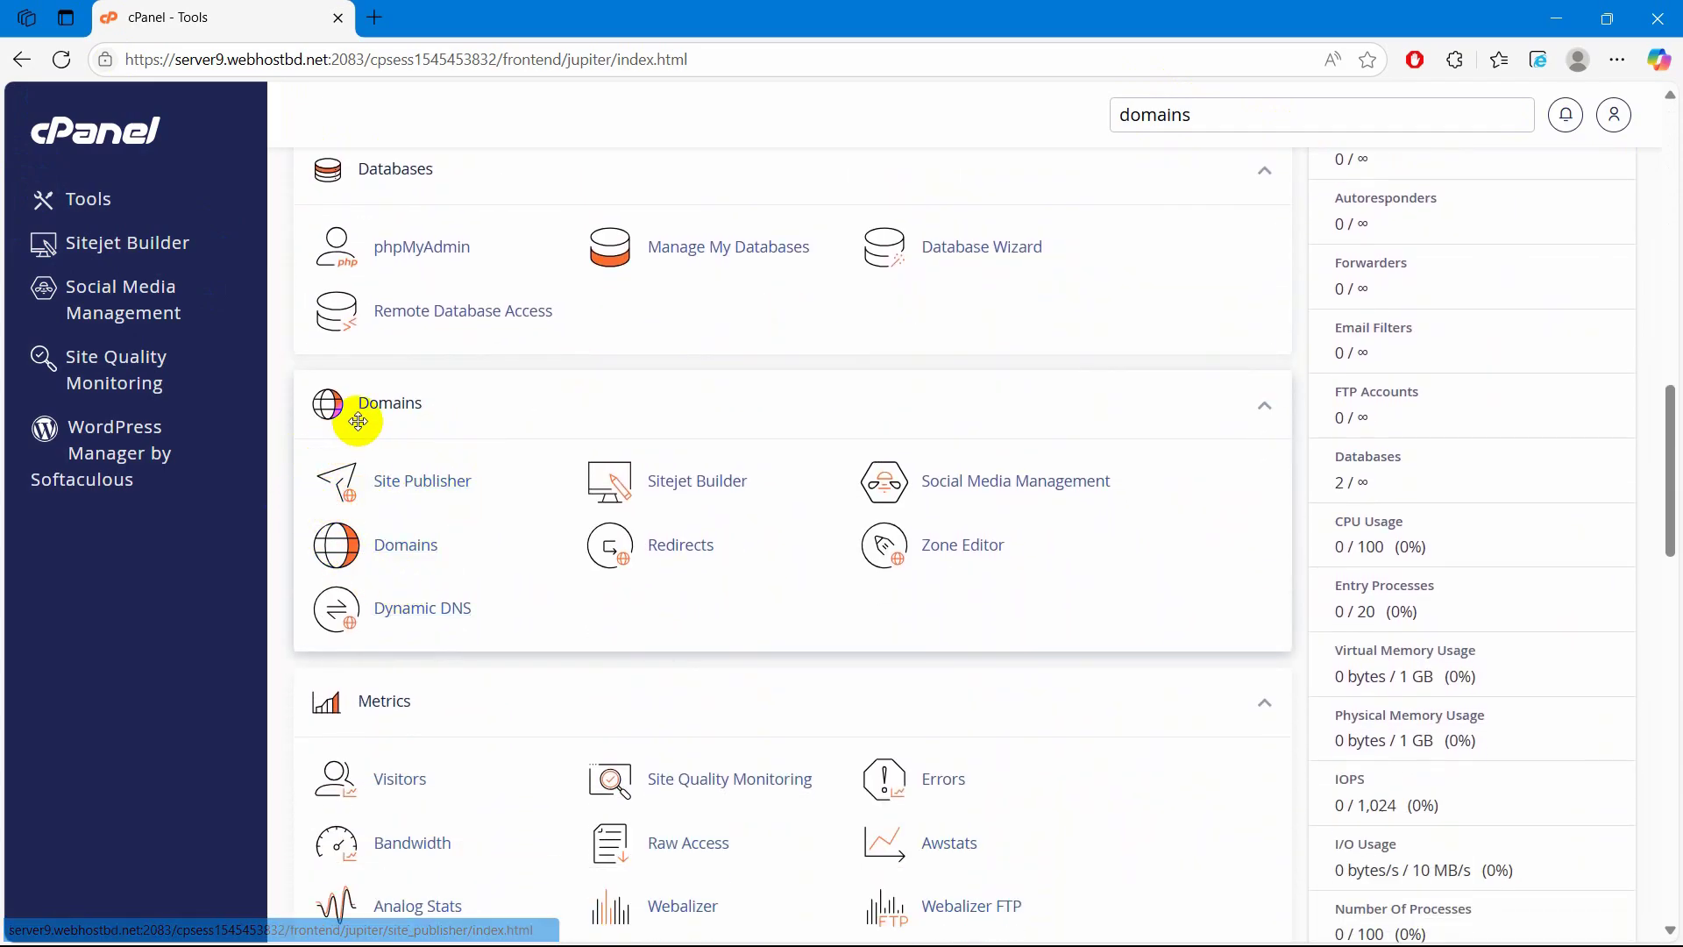
click(402, 547)
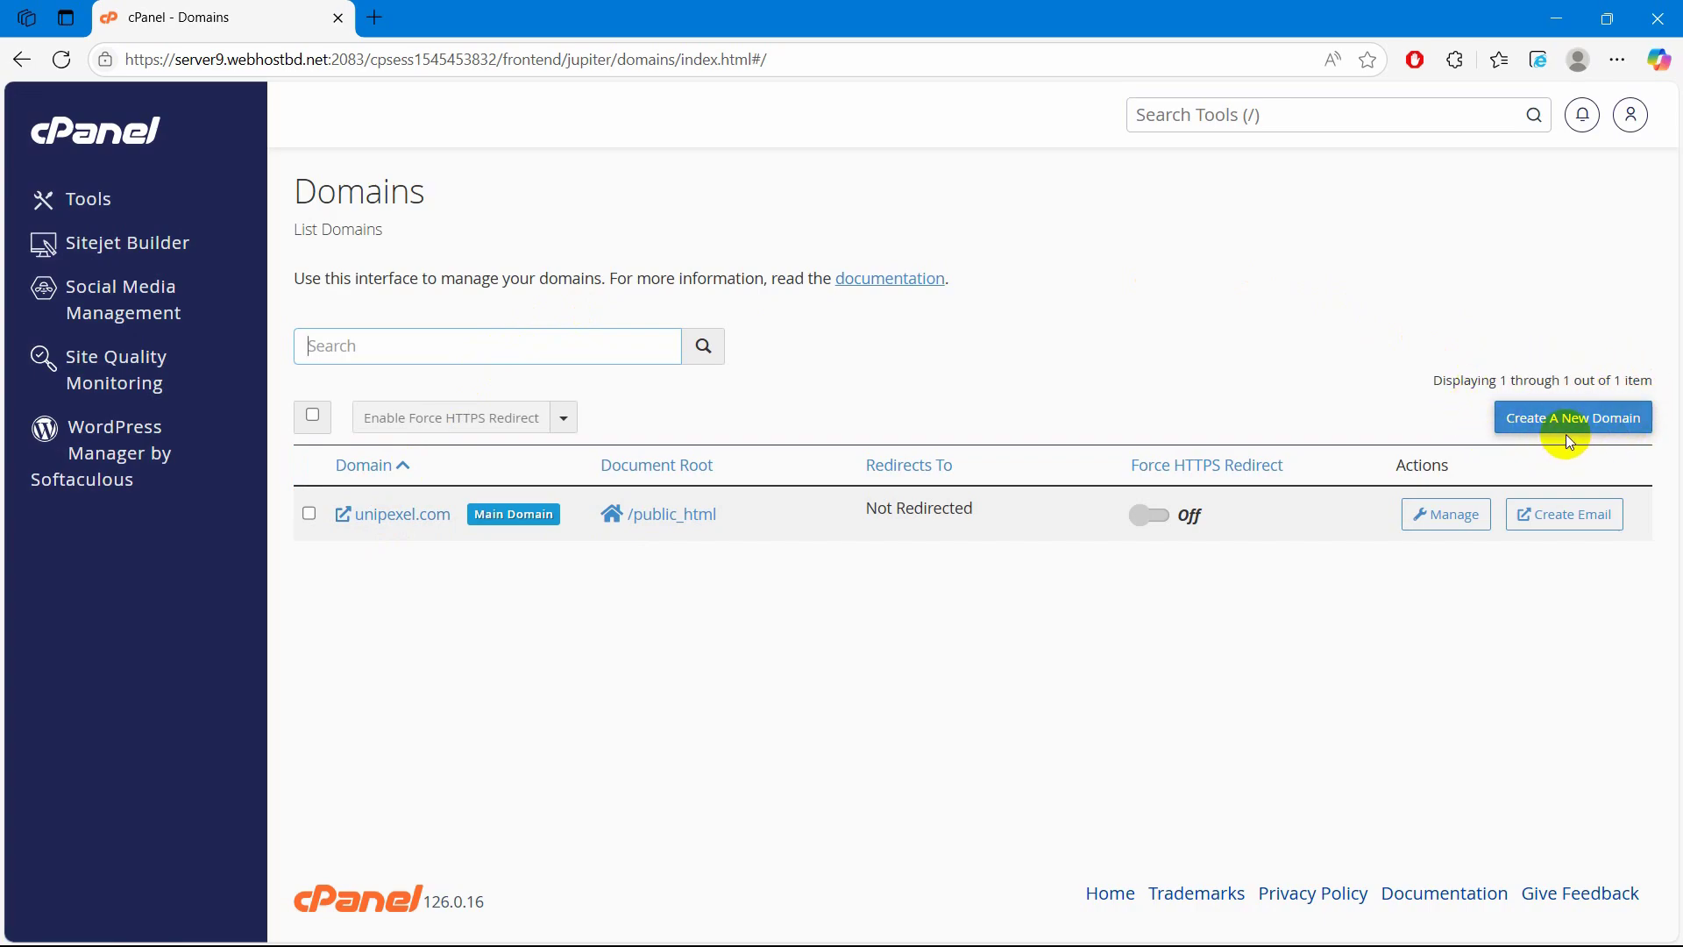
click(1591, 420)
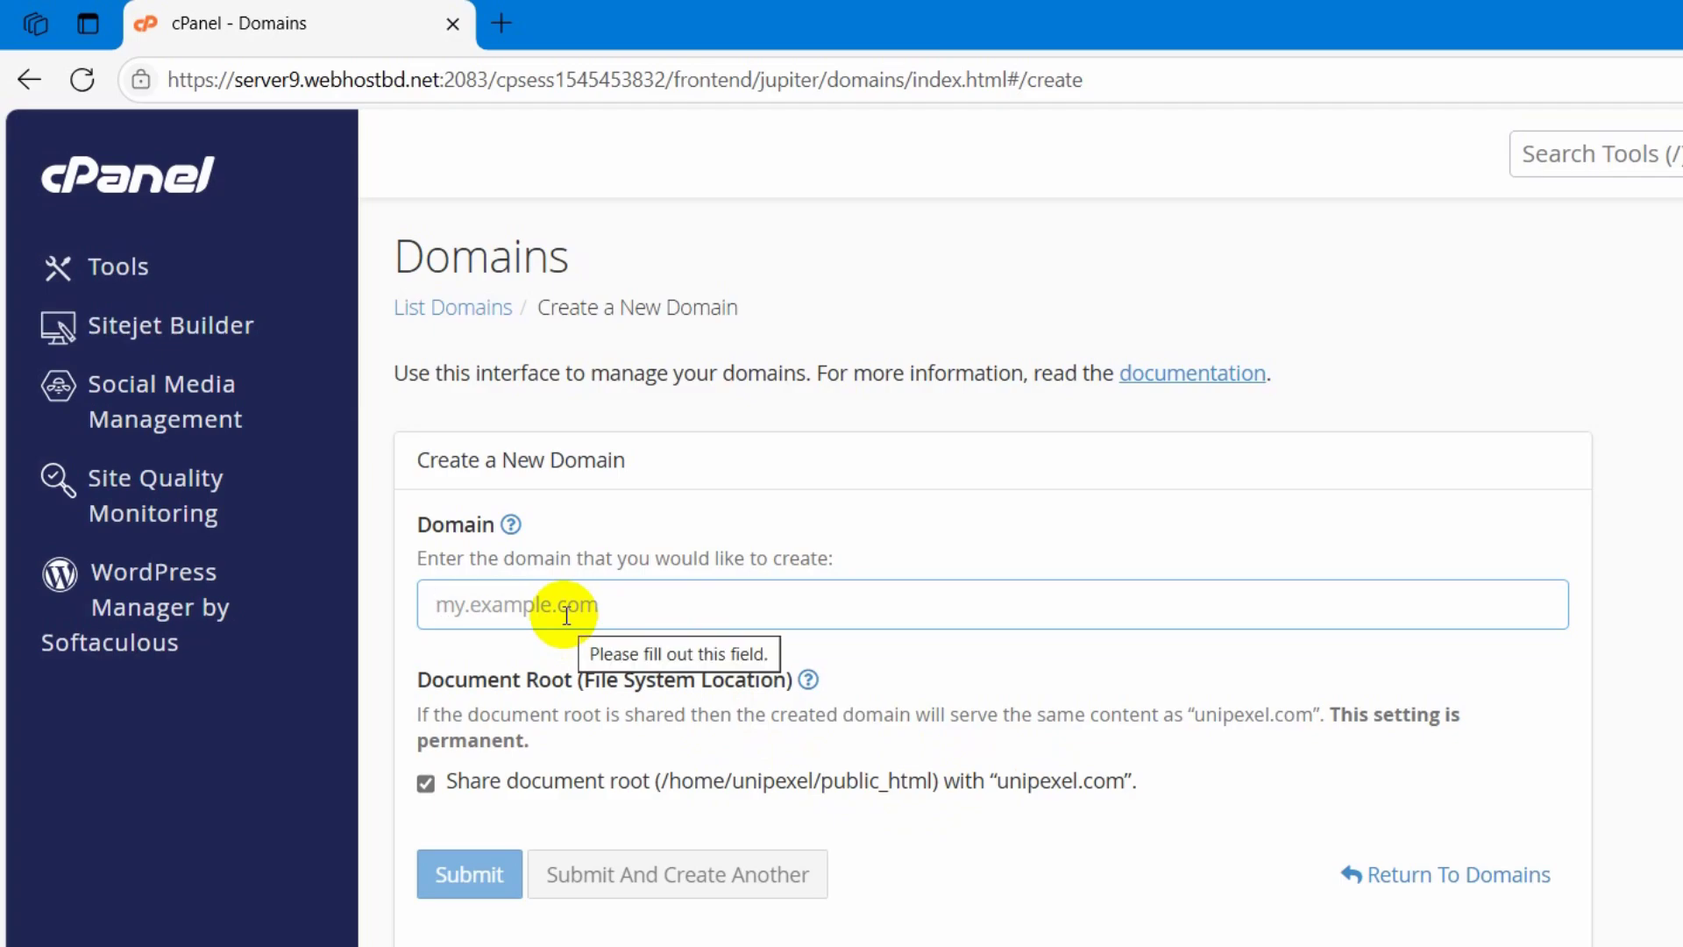
Create the subdomain test.unipexel.com with its own unshared document root, /public_html/test.unipexel.com
text(test.)
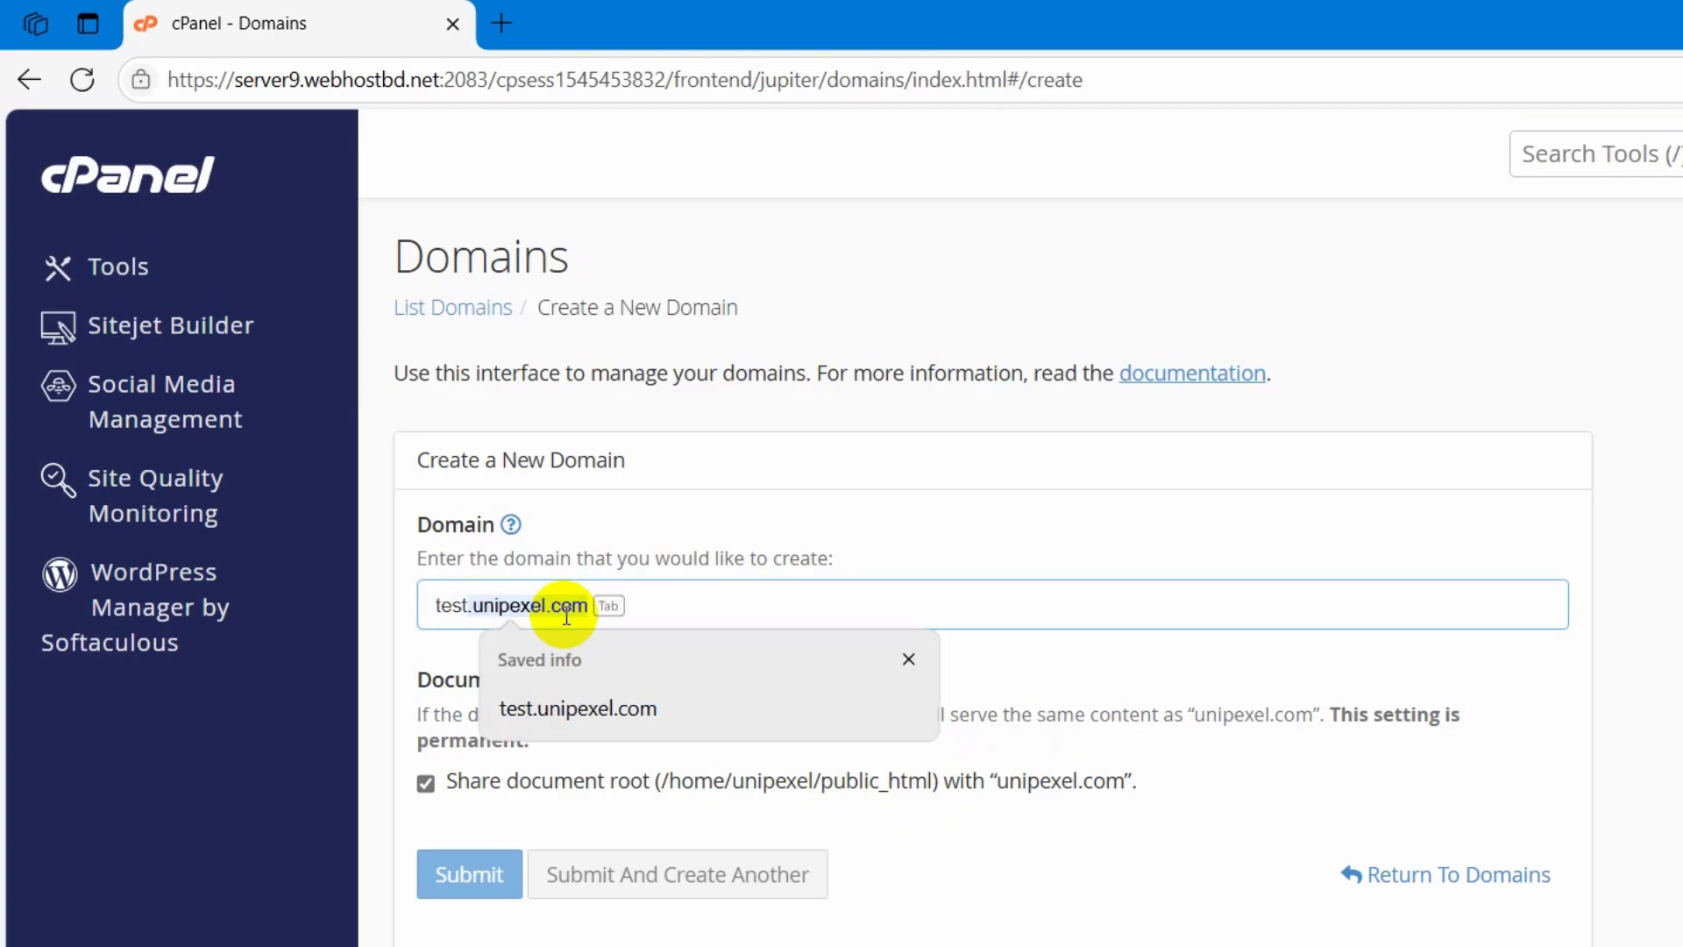
text(uni)
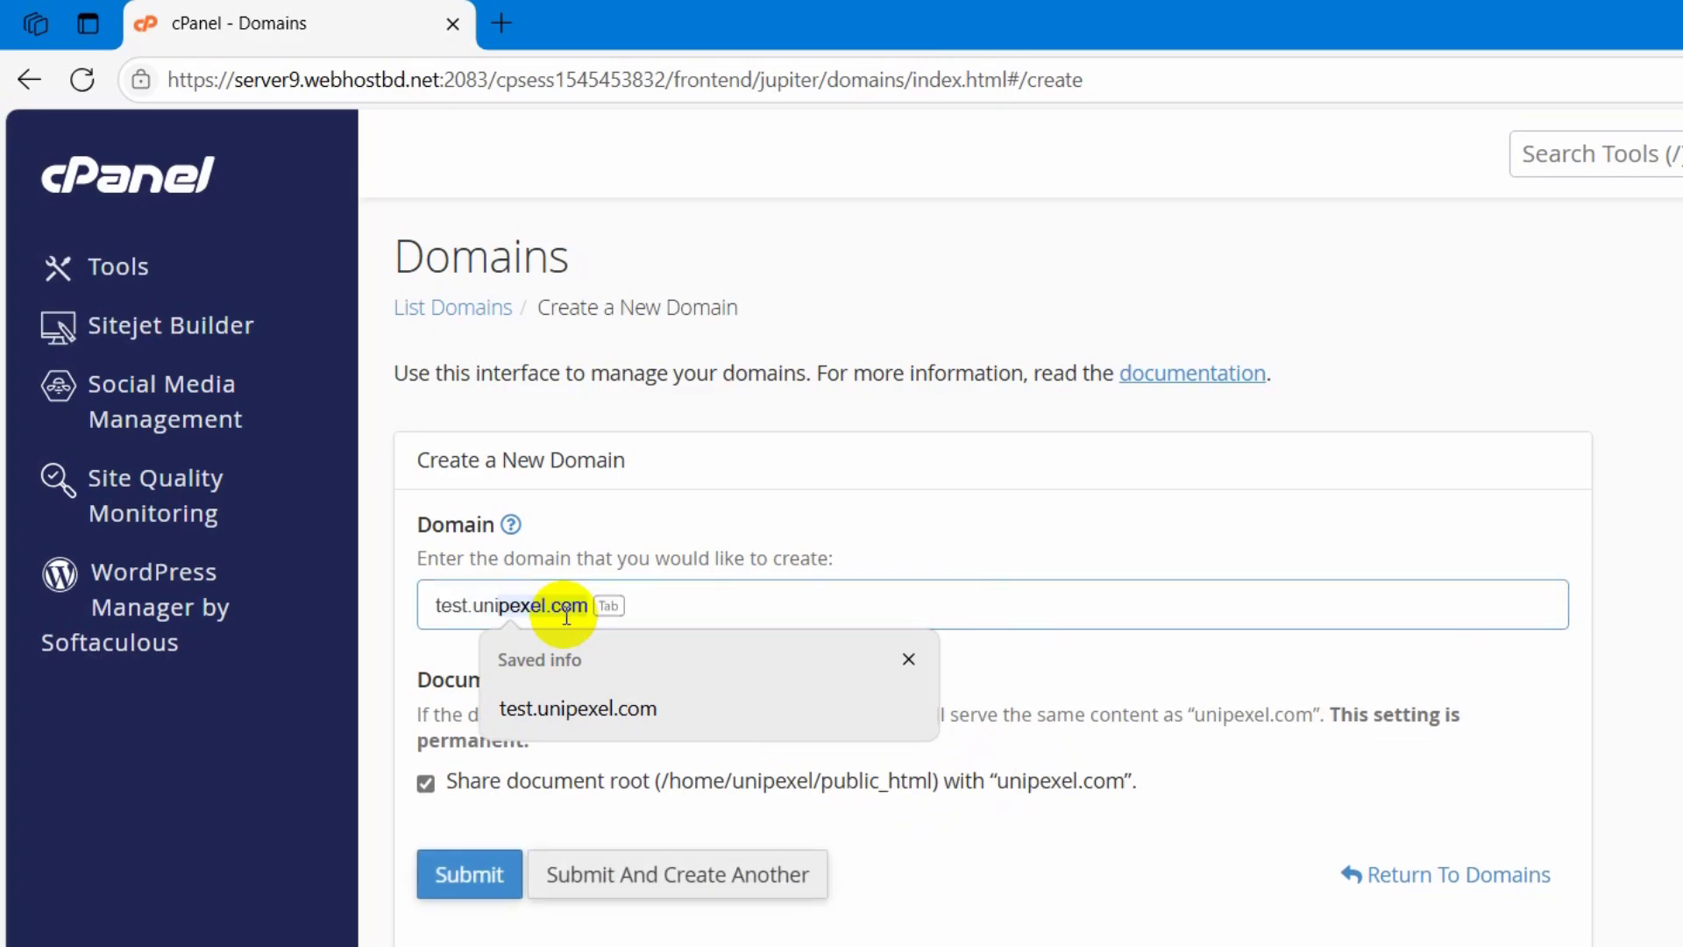
text(pe)
key(Tab)
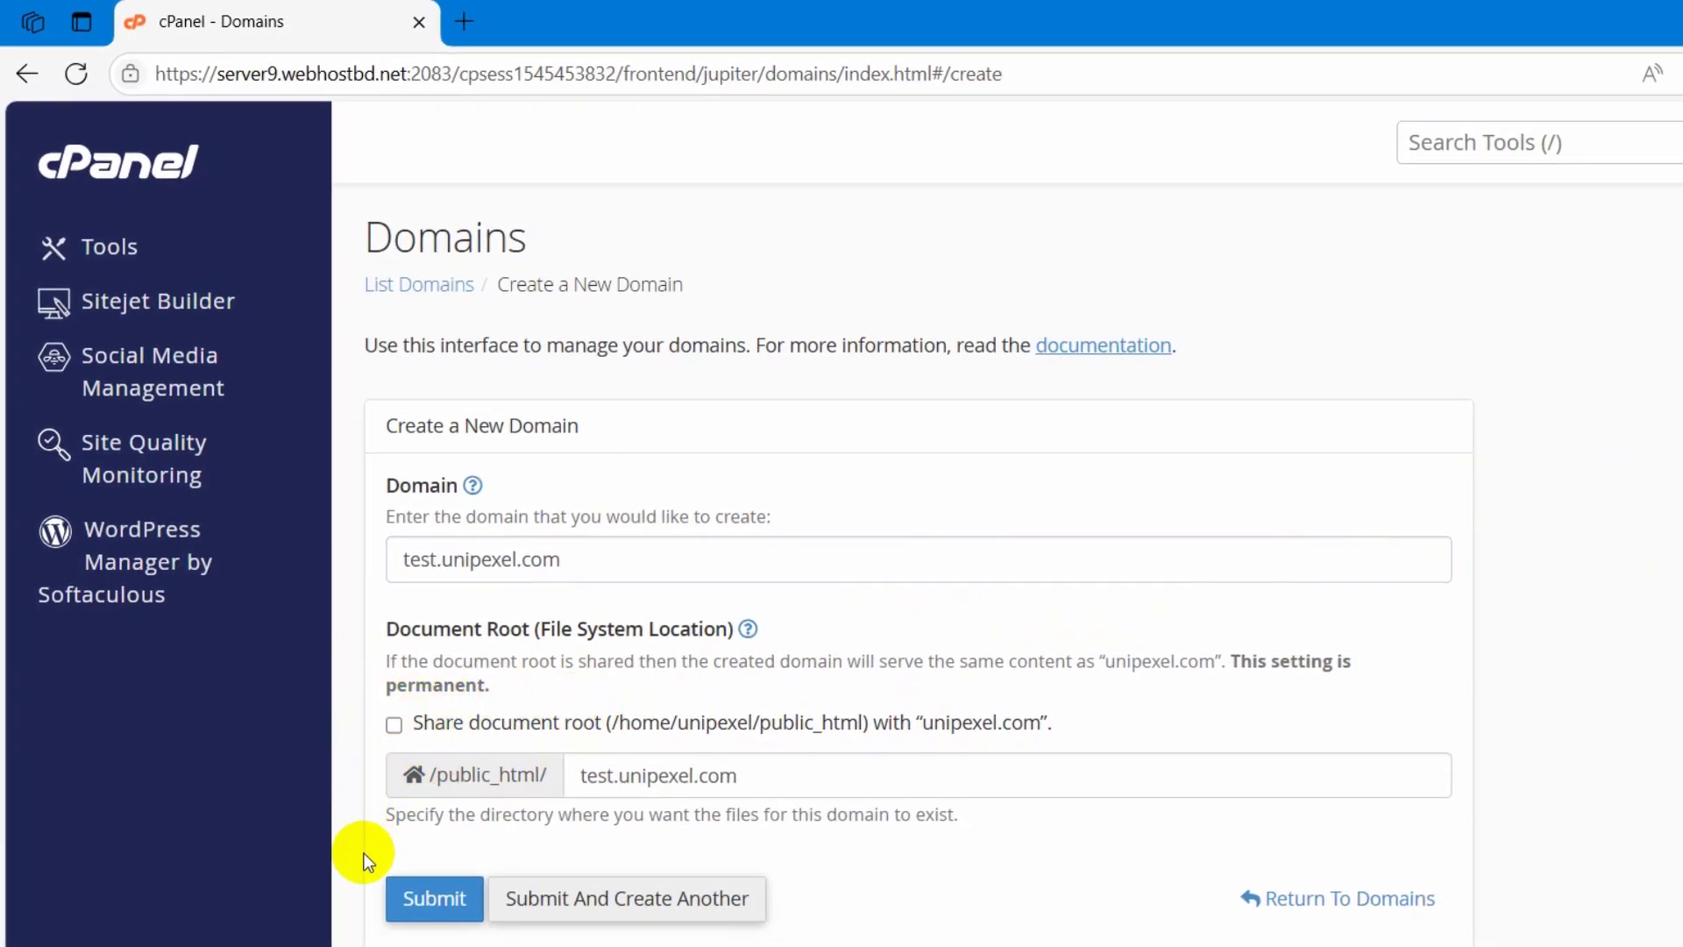
click(434, 905)
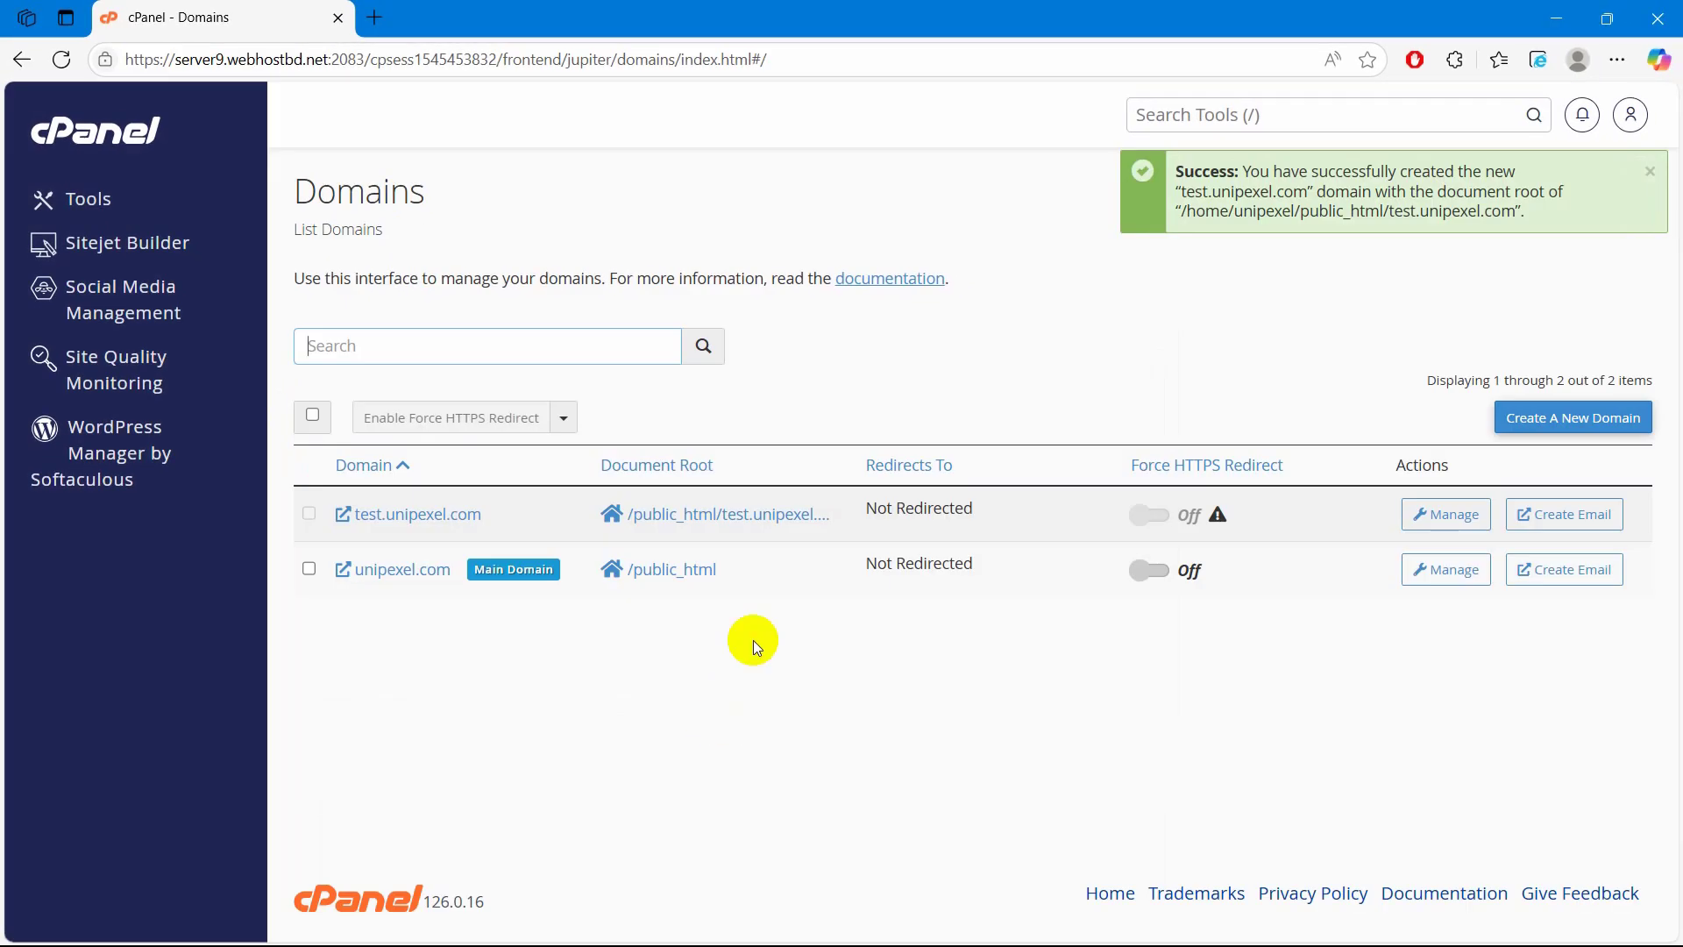
click(1652, 175)
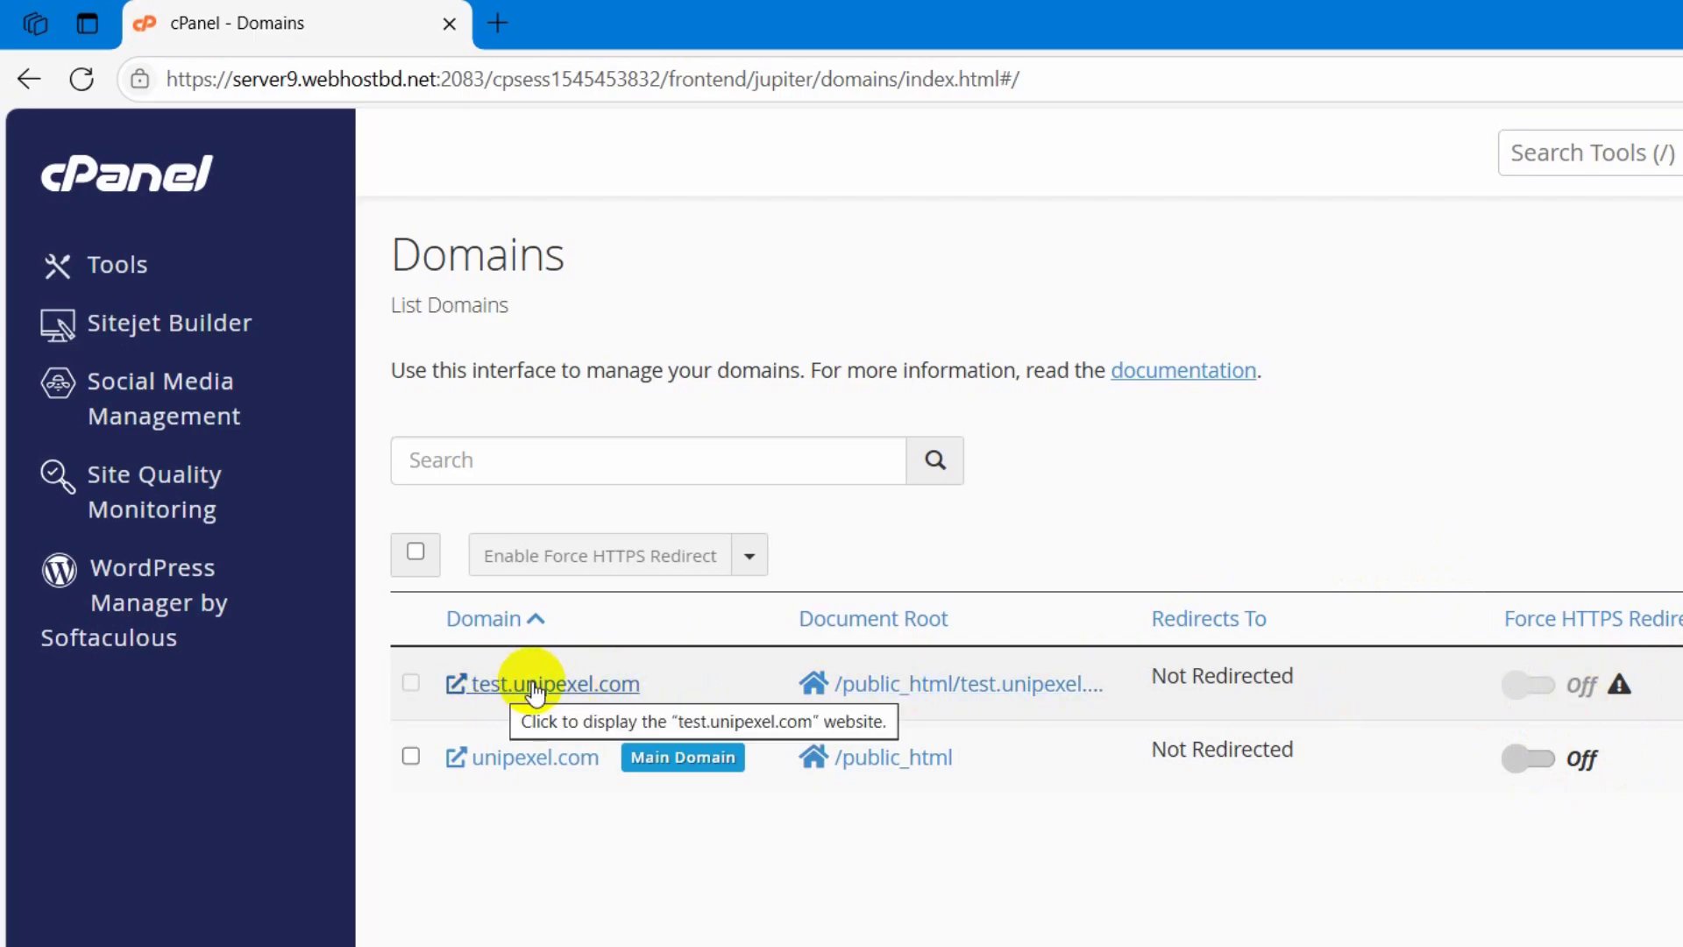
Visit the new subdomain's website and load its root address, test.unipexel.com, without the default page path
click(508, 687)
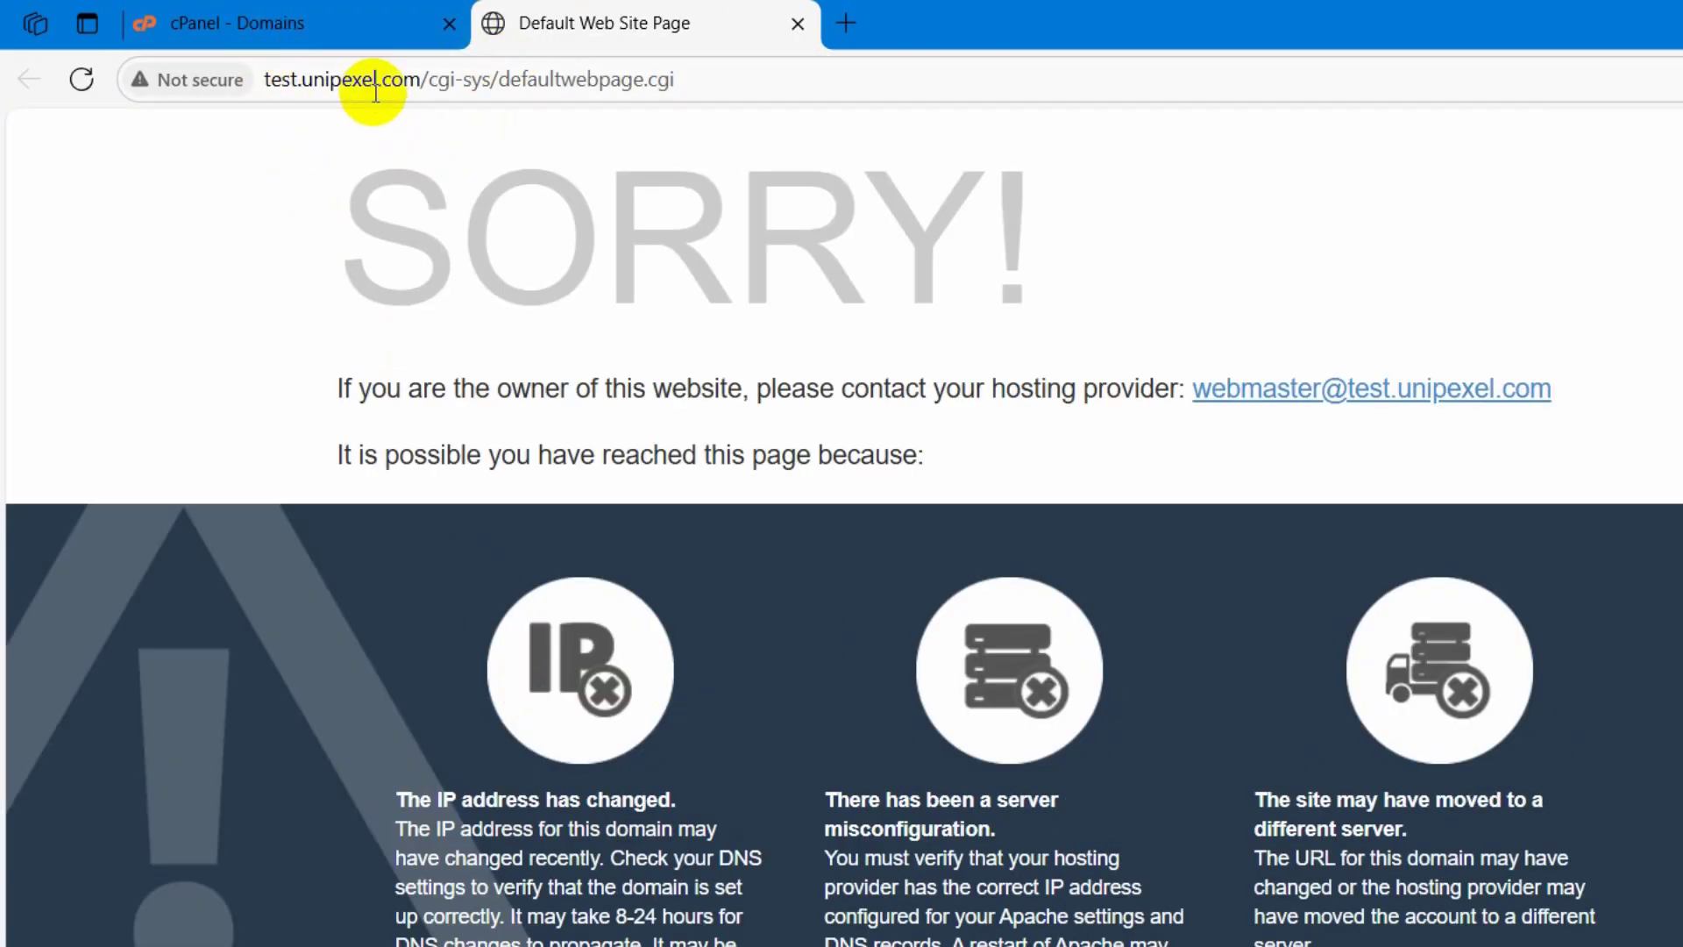
drag(421, 79, 893, 66)
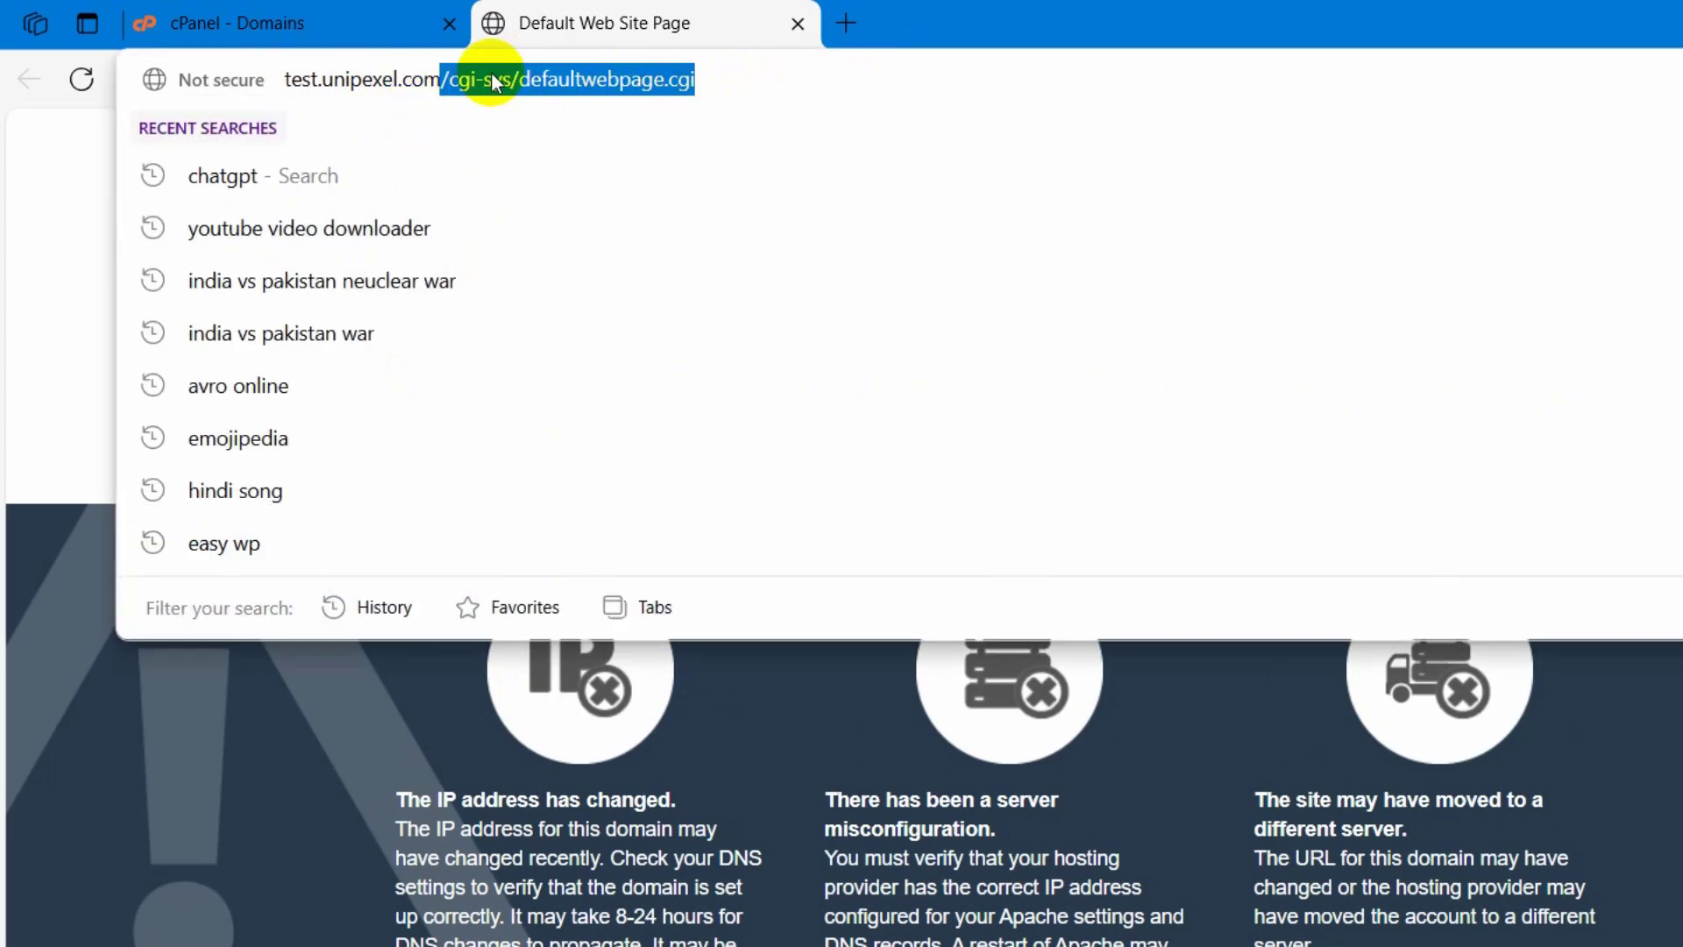
key(BackSpace)
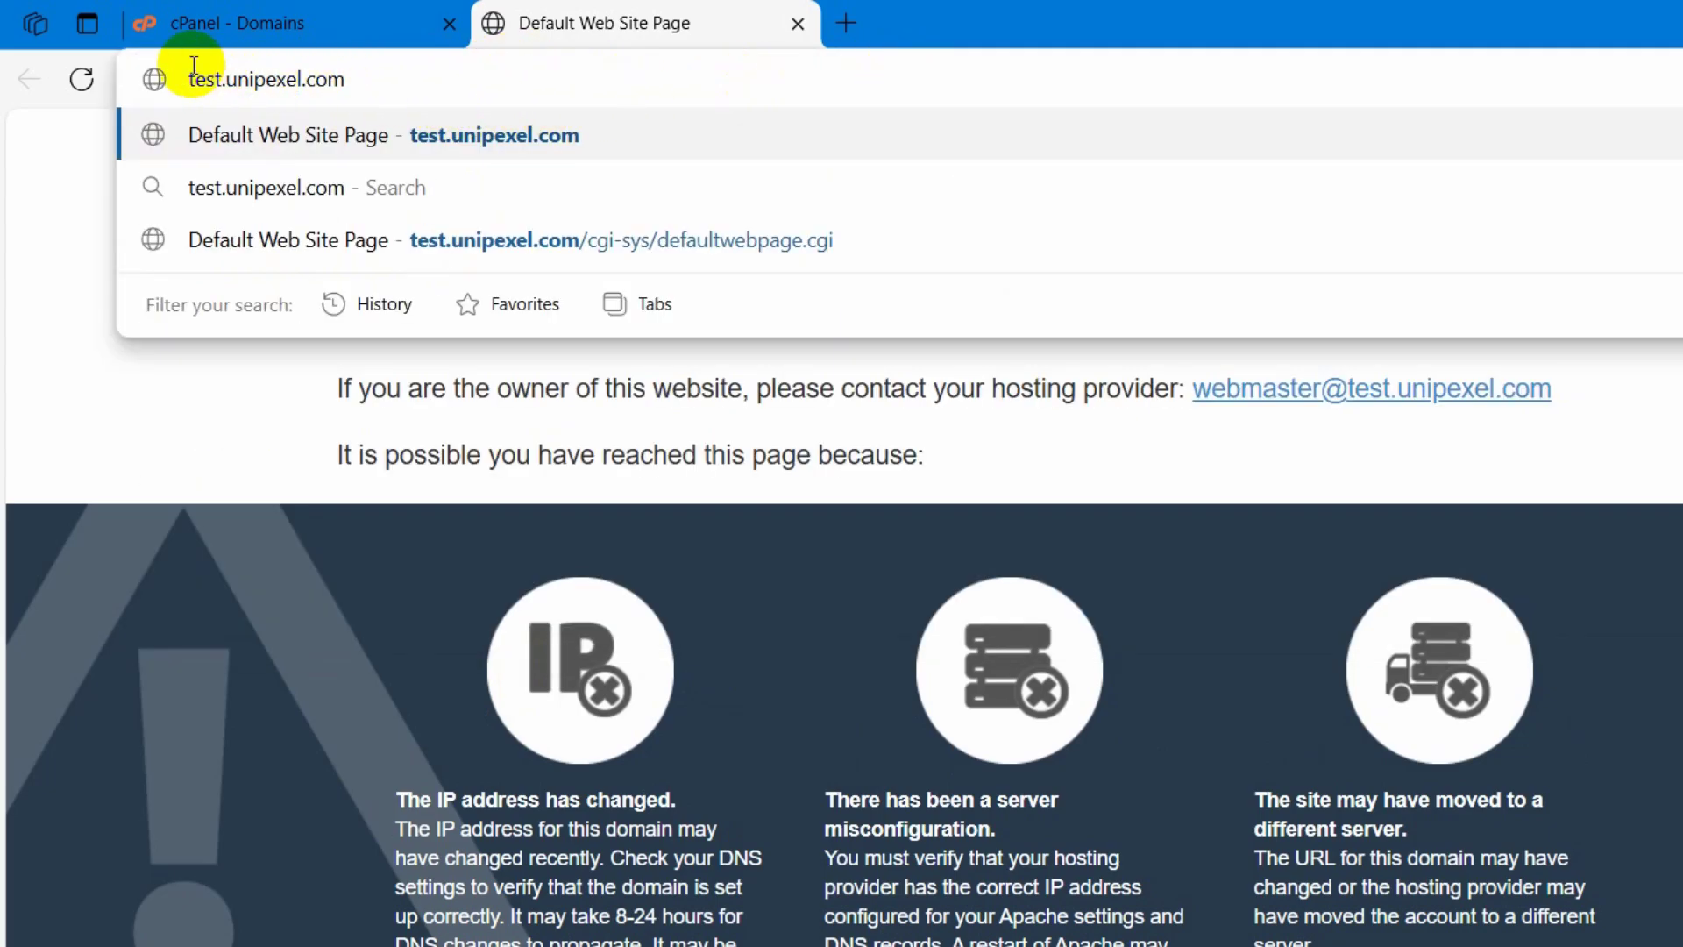
key(Return)
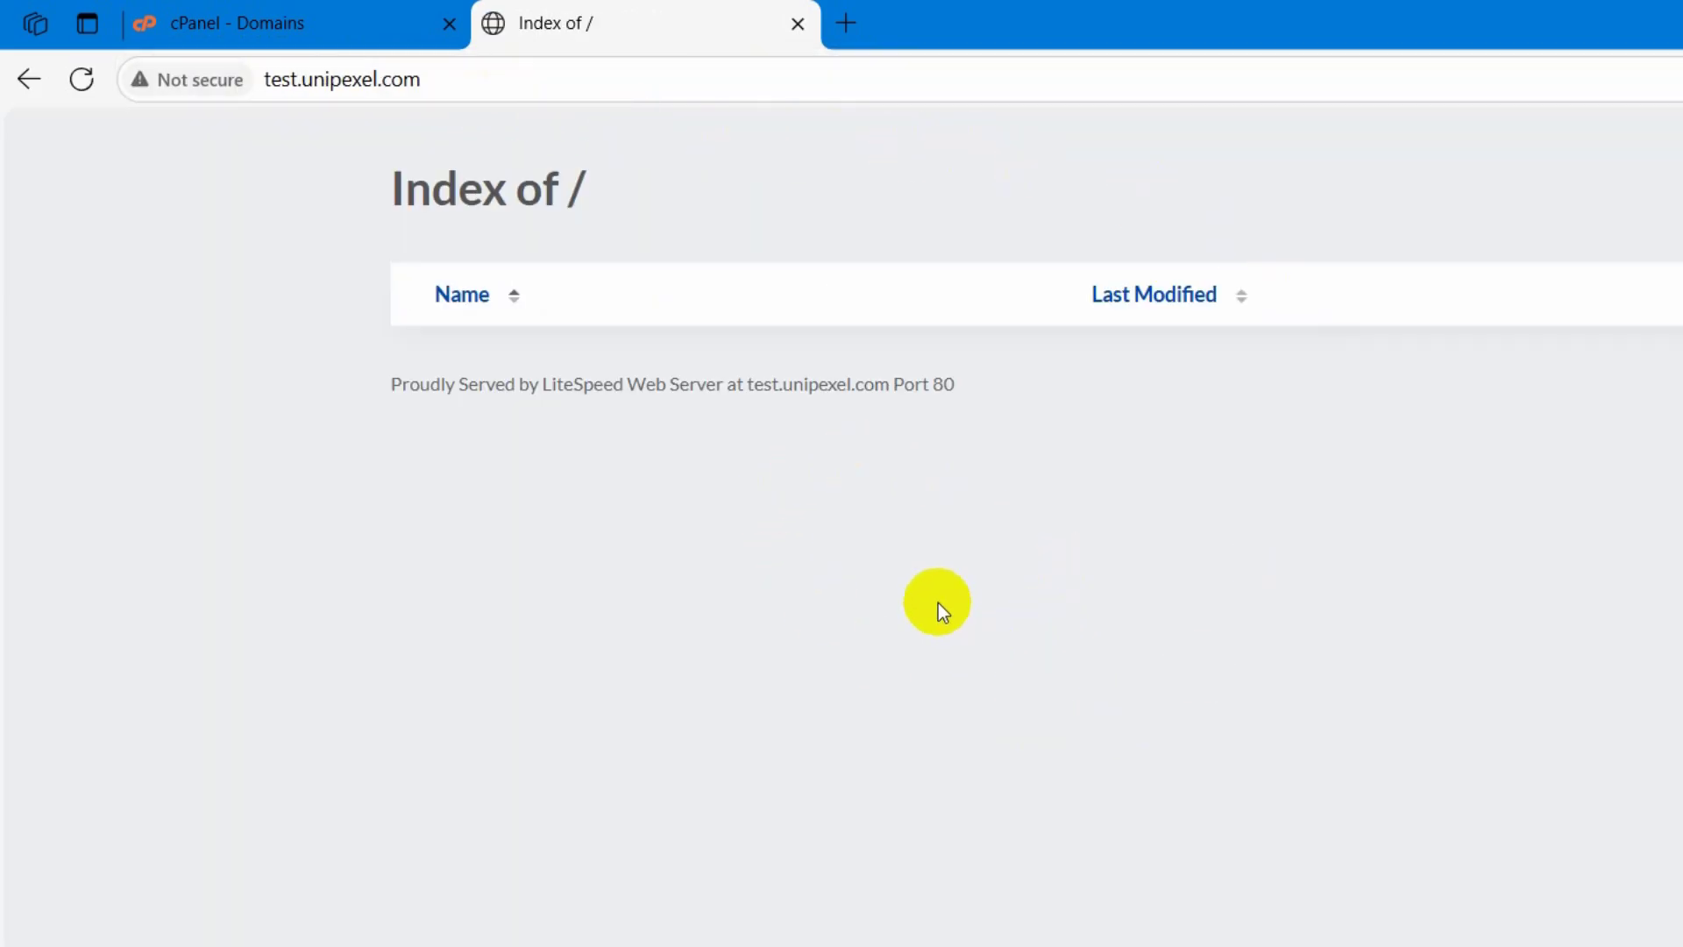
Return to the cPanel tools, open File Manager and go to the public_html/test.unipexel.com folder
click(342, 11)
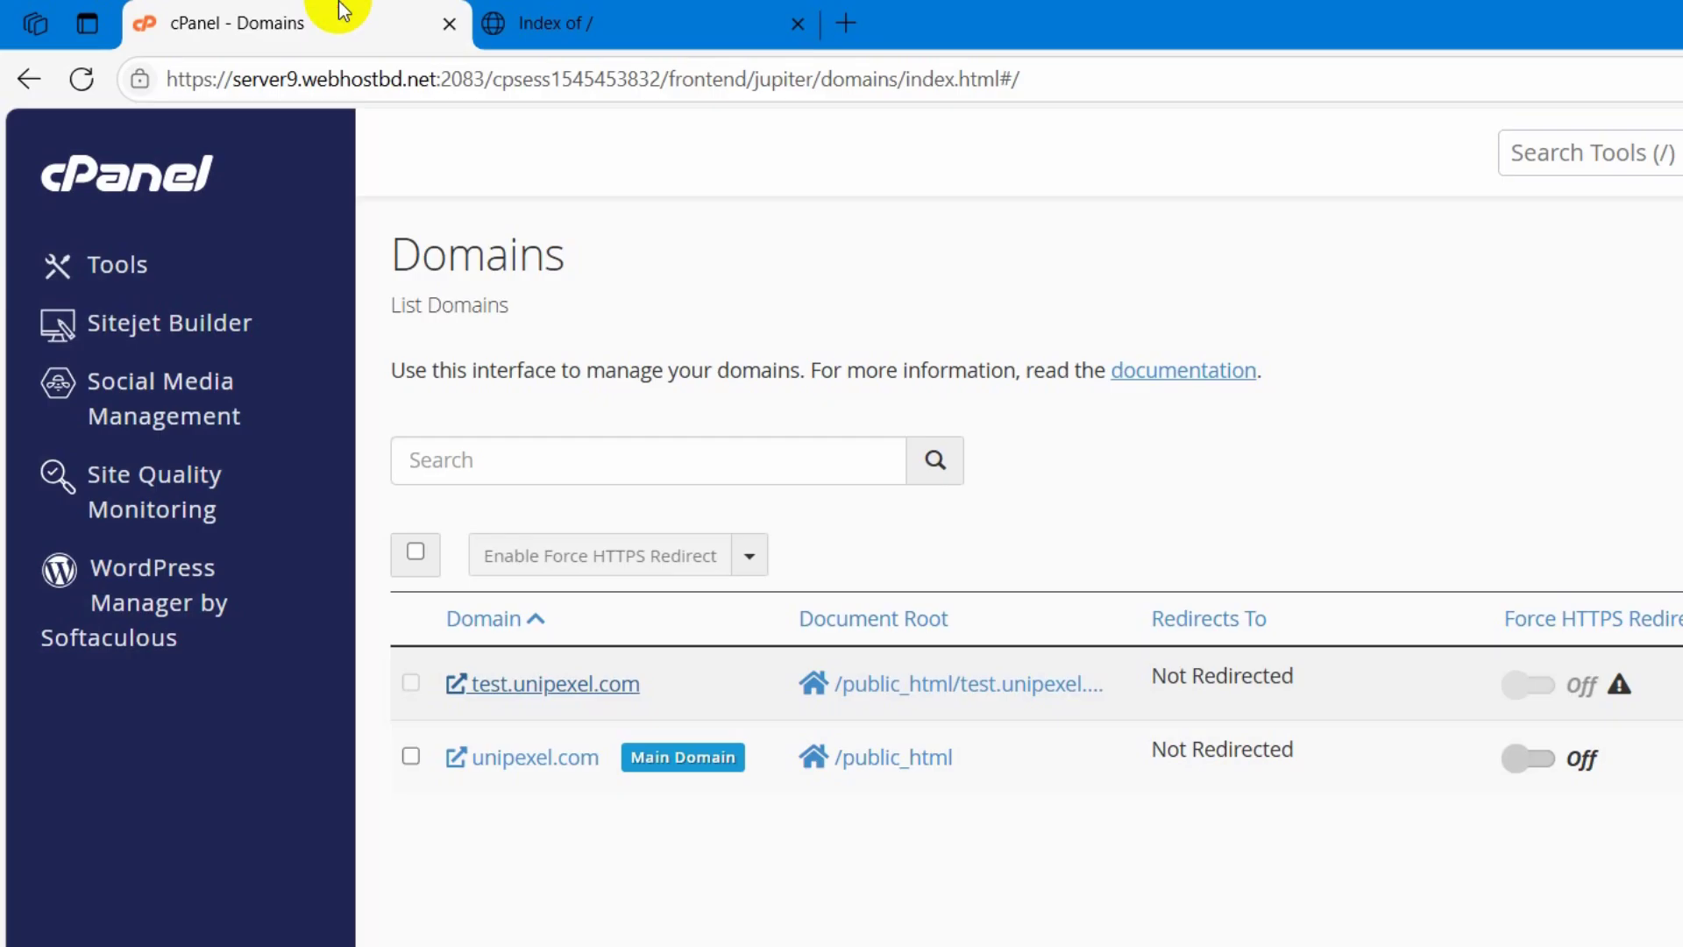
click(98, 184)
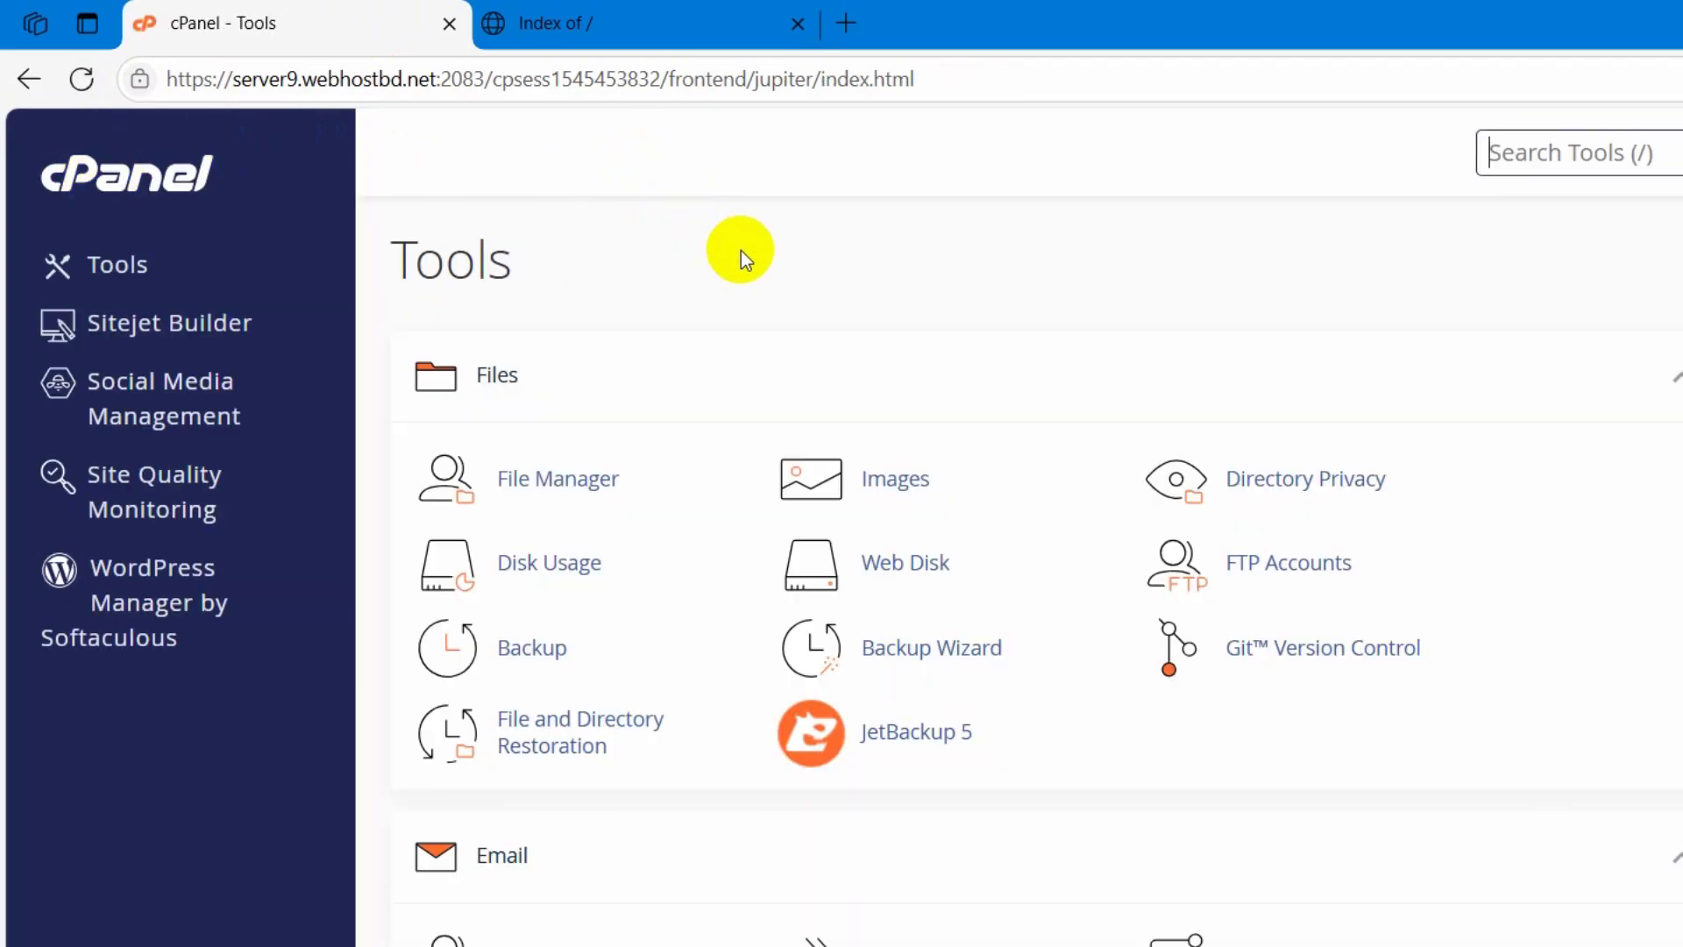
click(555, 478)
click(253, 12)
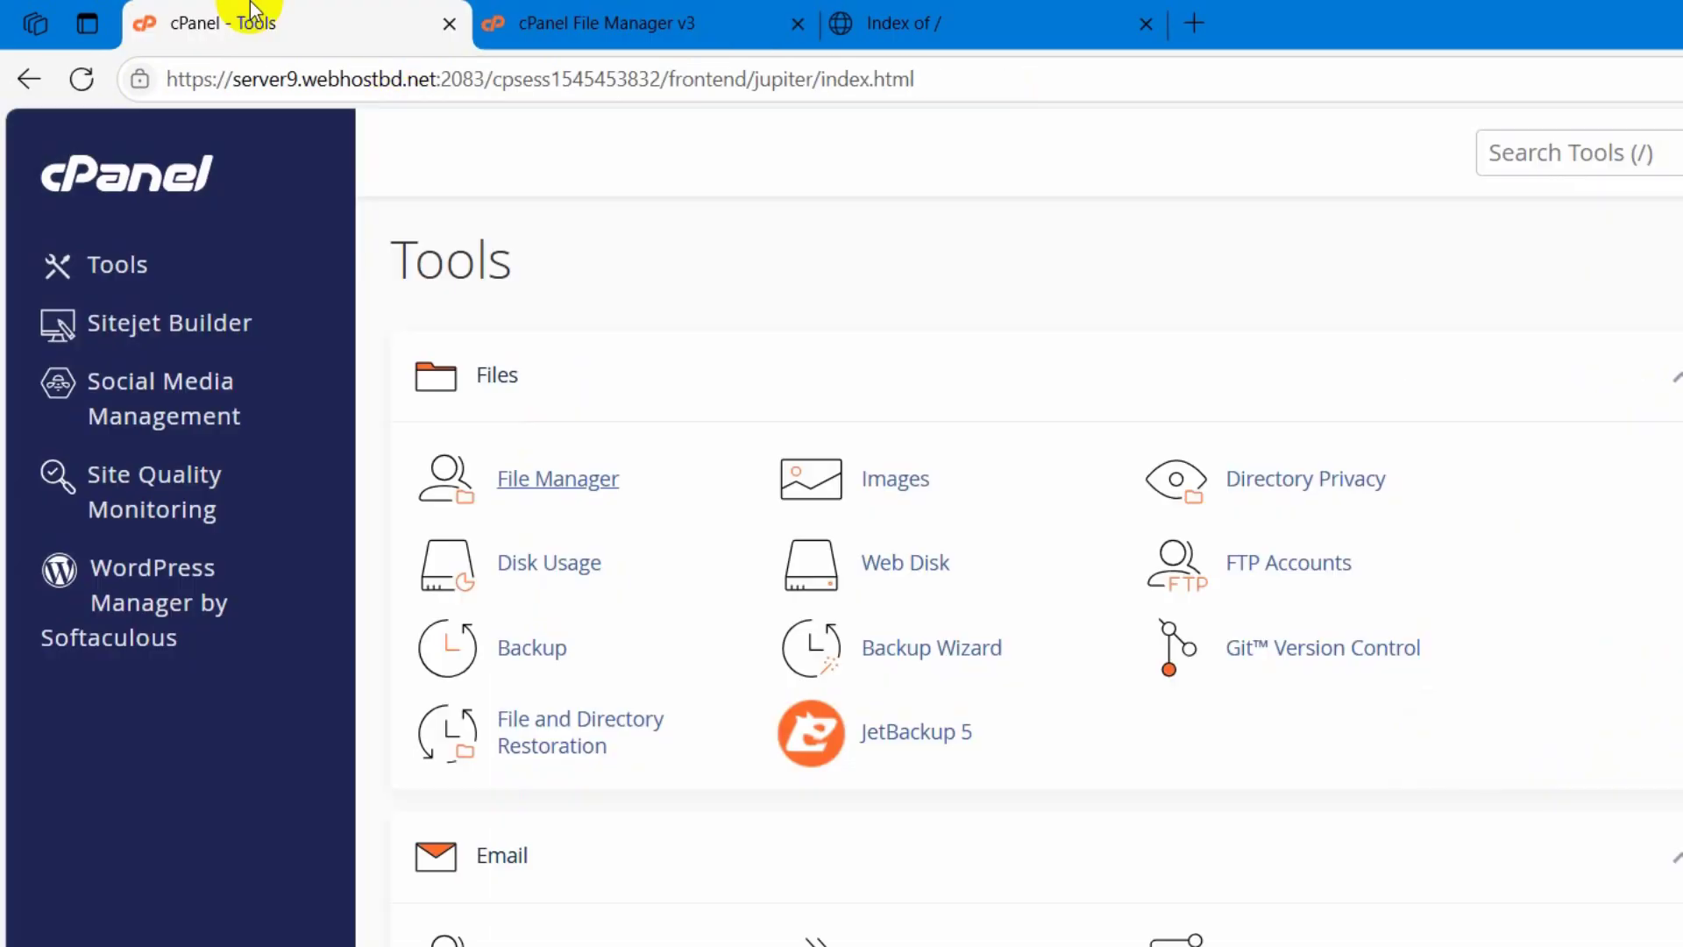
click(692, 18)
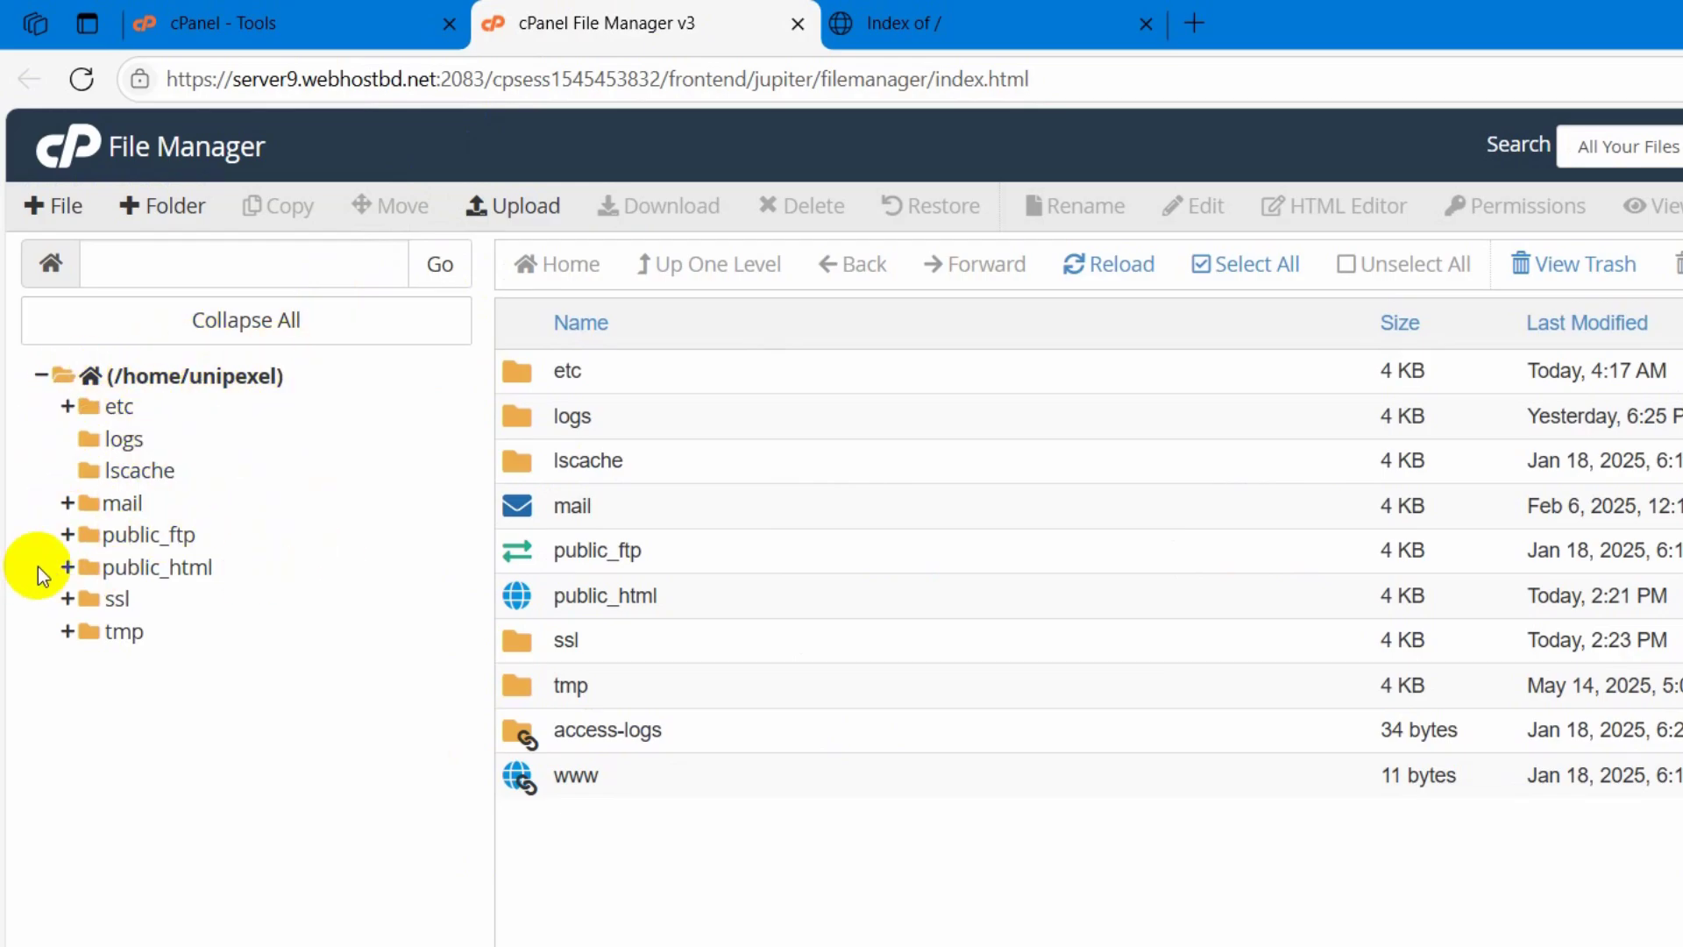
click(234, 569)
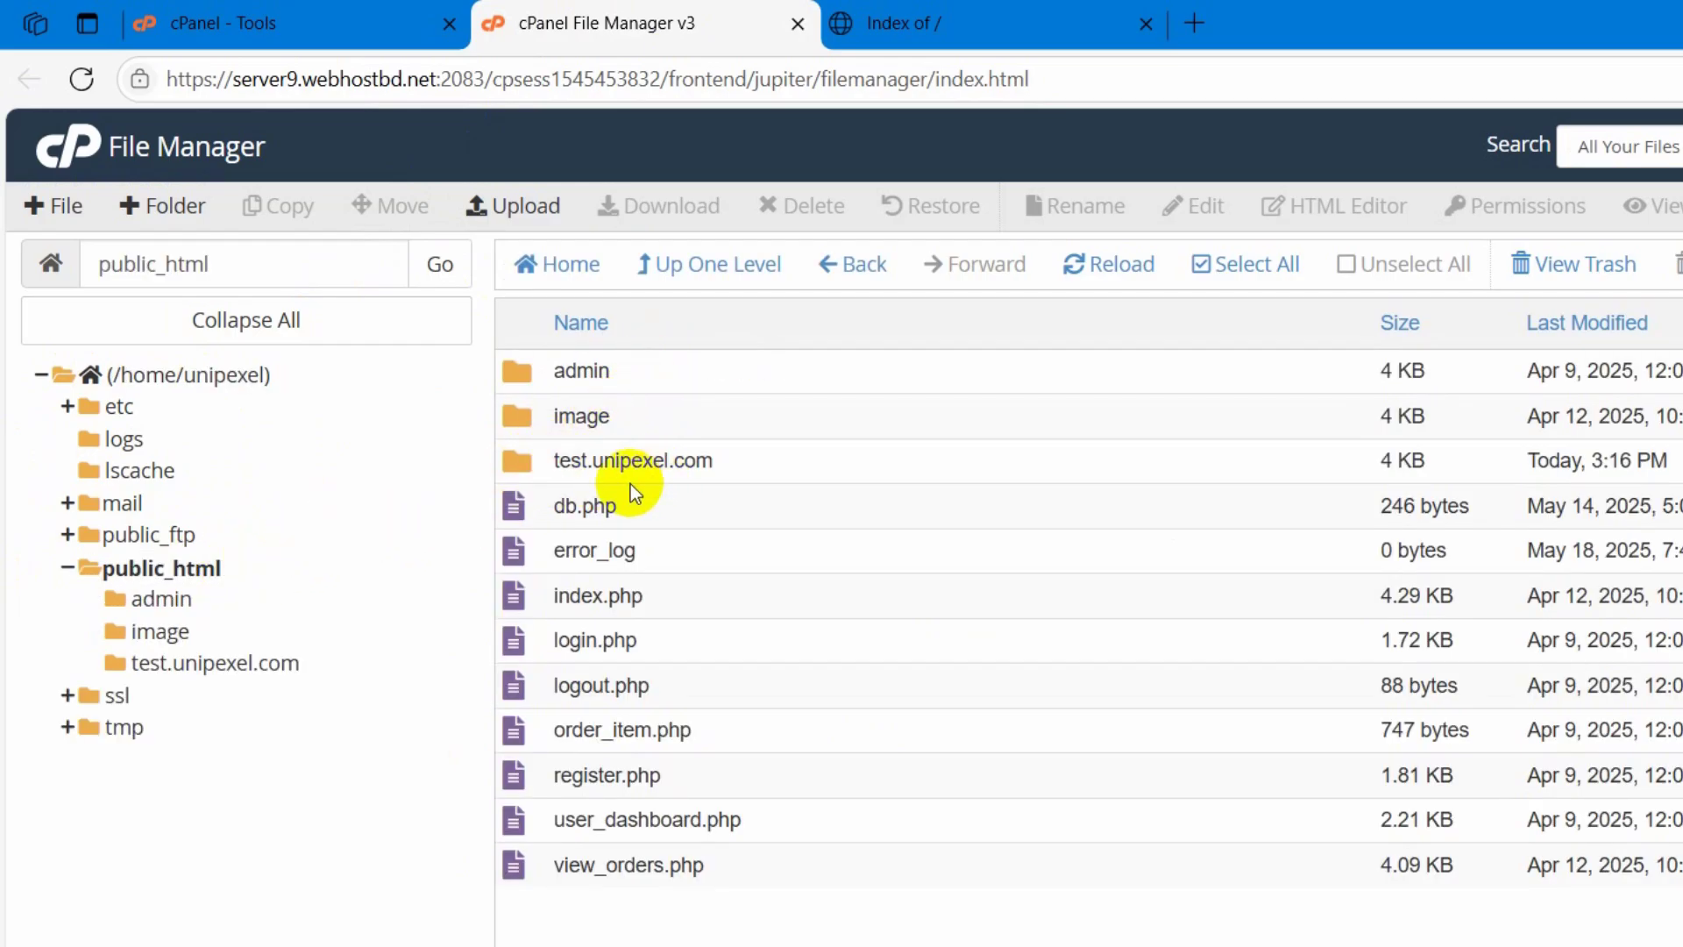
double_click(755, 455)
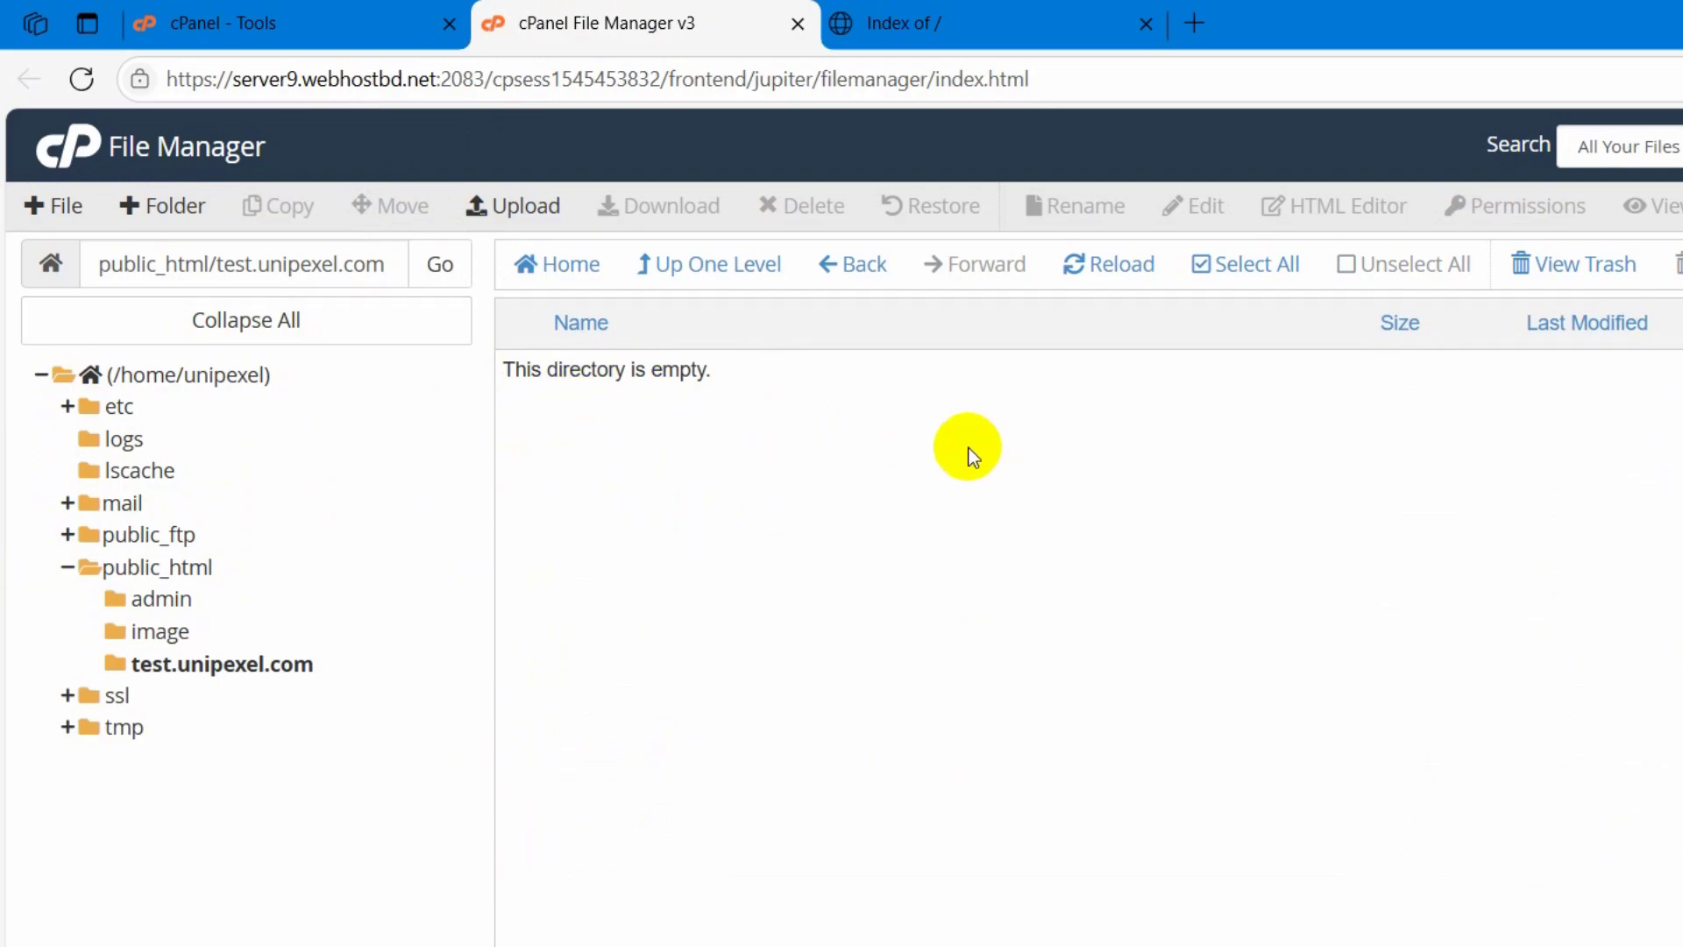
Create a new file named index.html in the test.unipexel.com folder
click(57, 207)
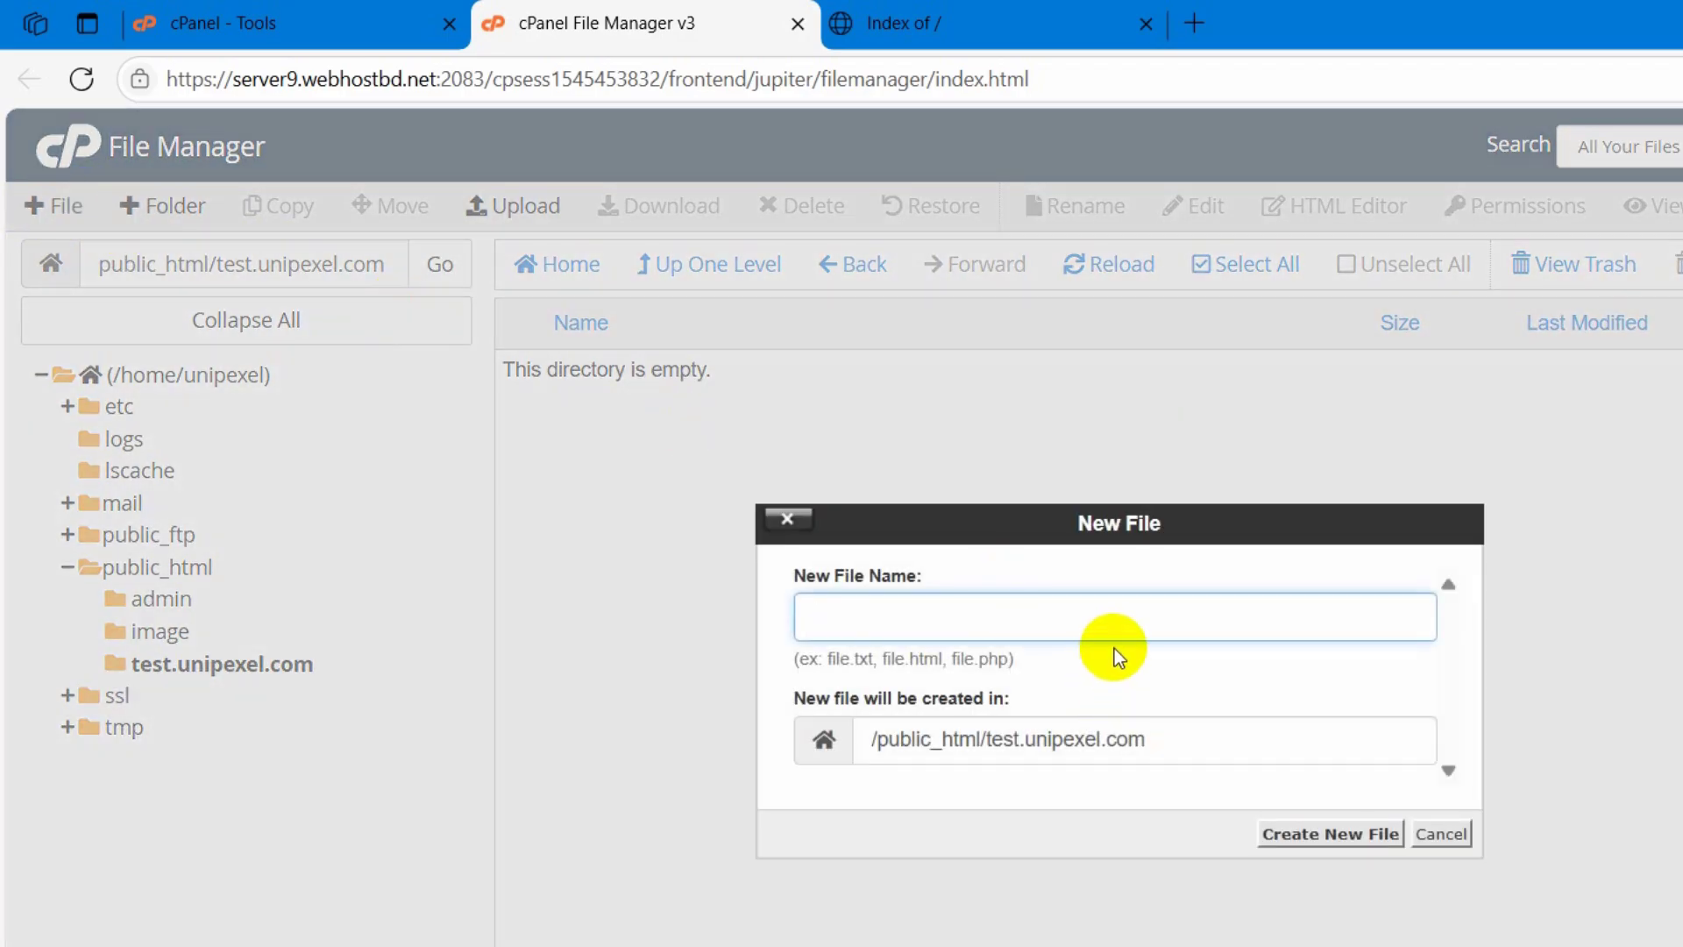
text(inde)
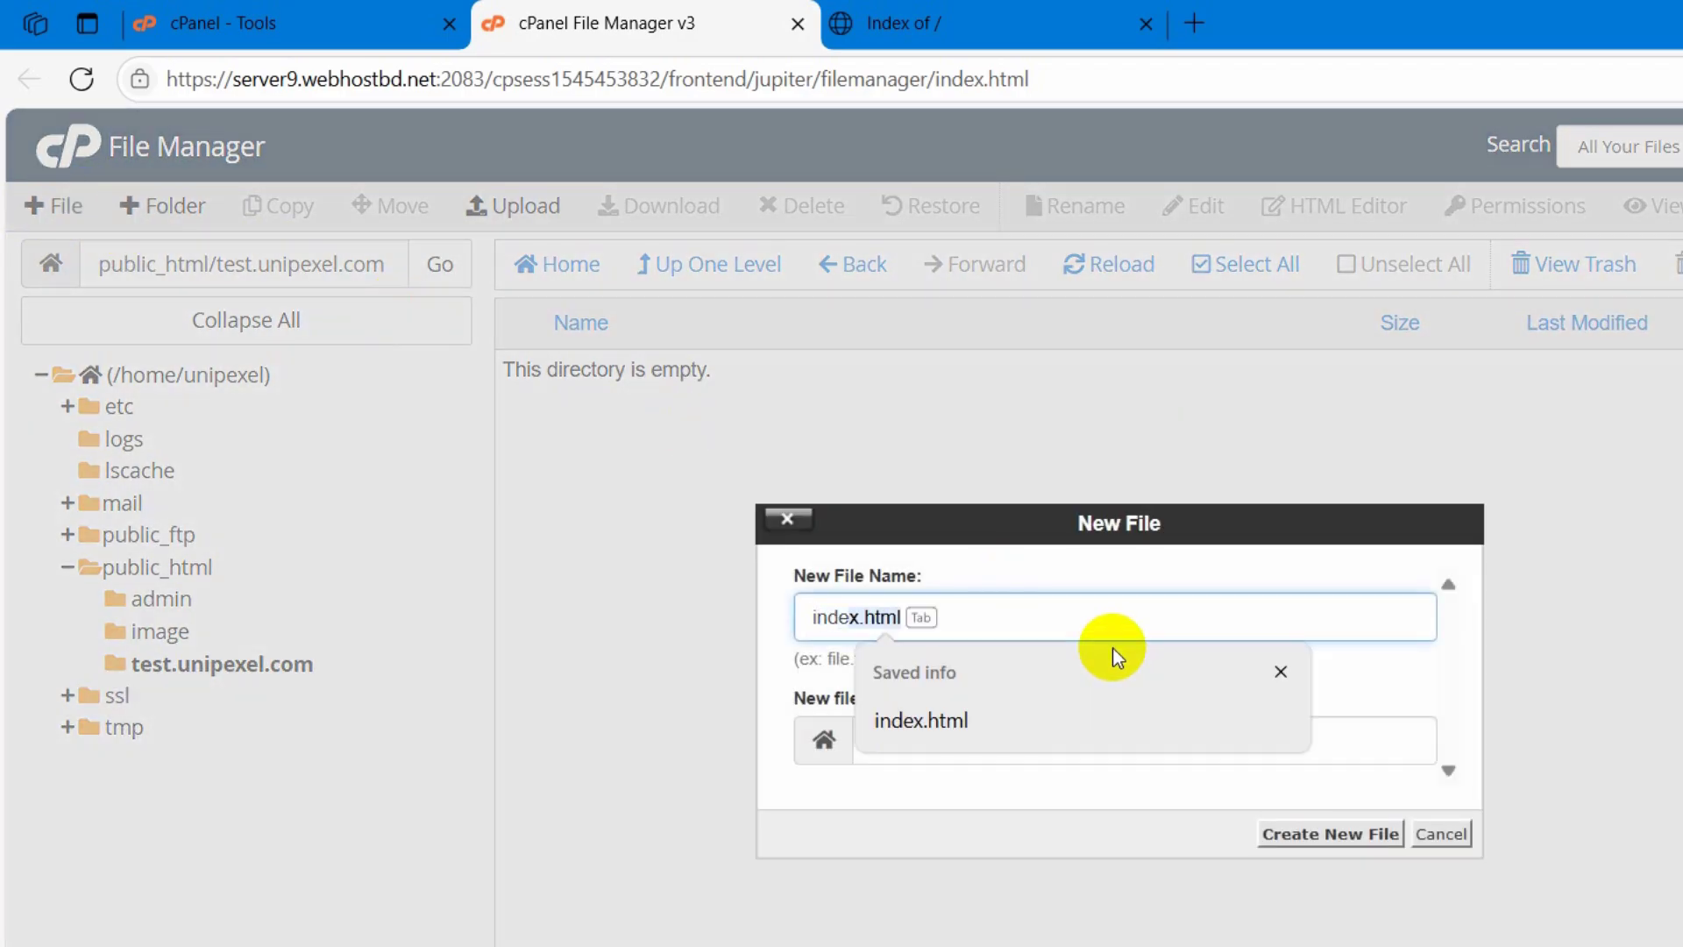
text(x.h)
key(Tab)
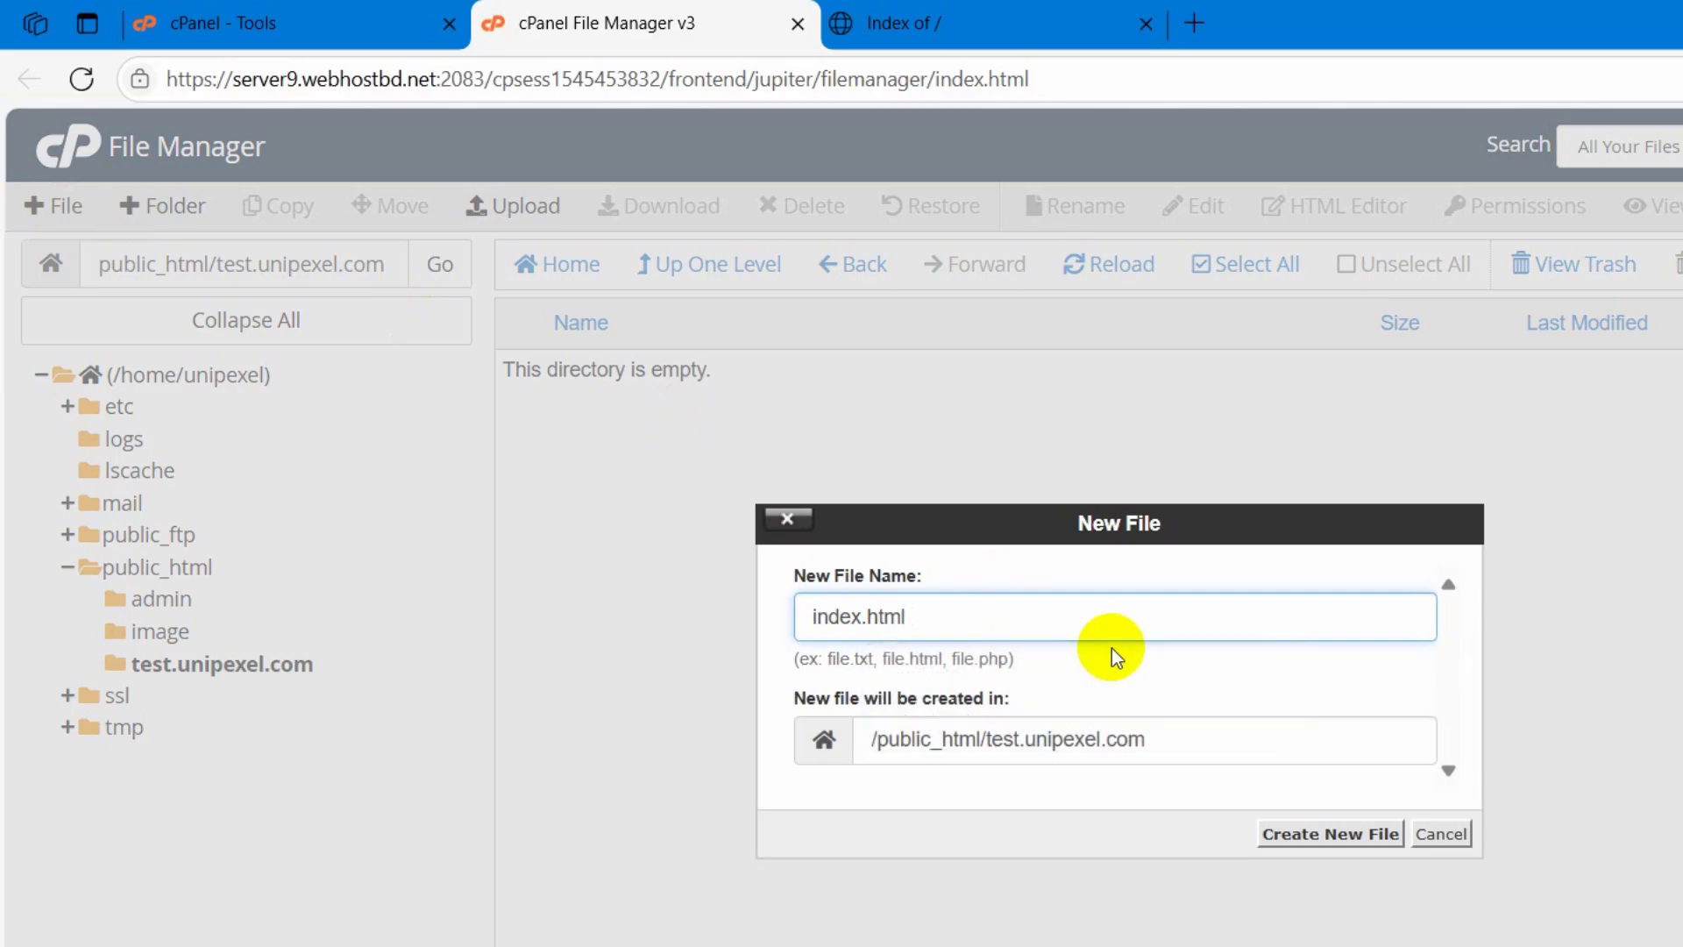
click(1319, 837)
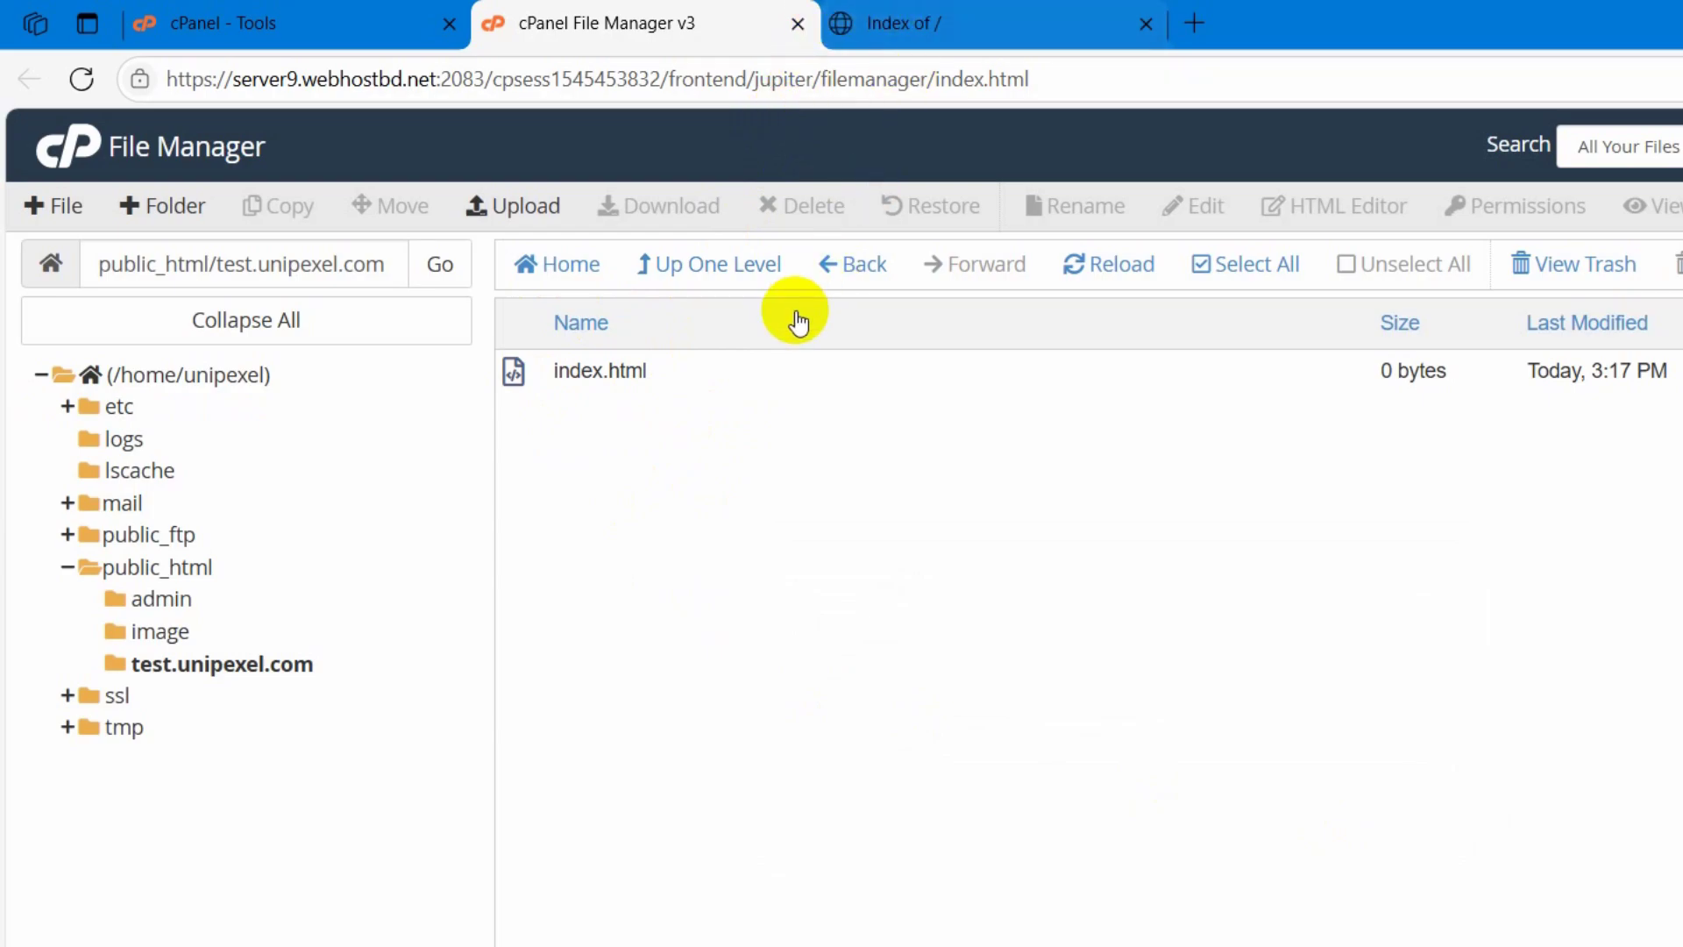
Open index.html for editing and write the basic HTML structure with html, head and body elements
click(650, 374)
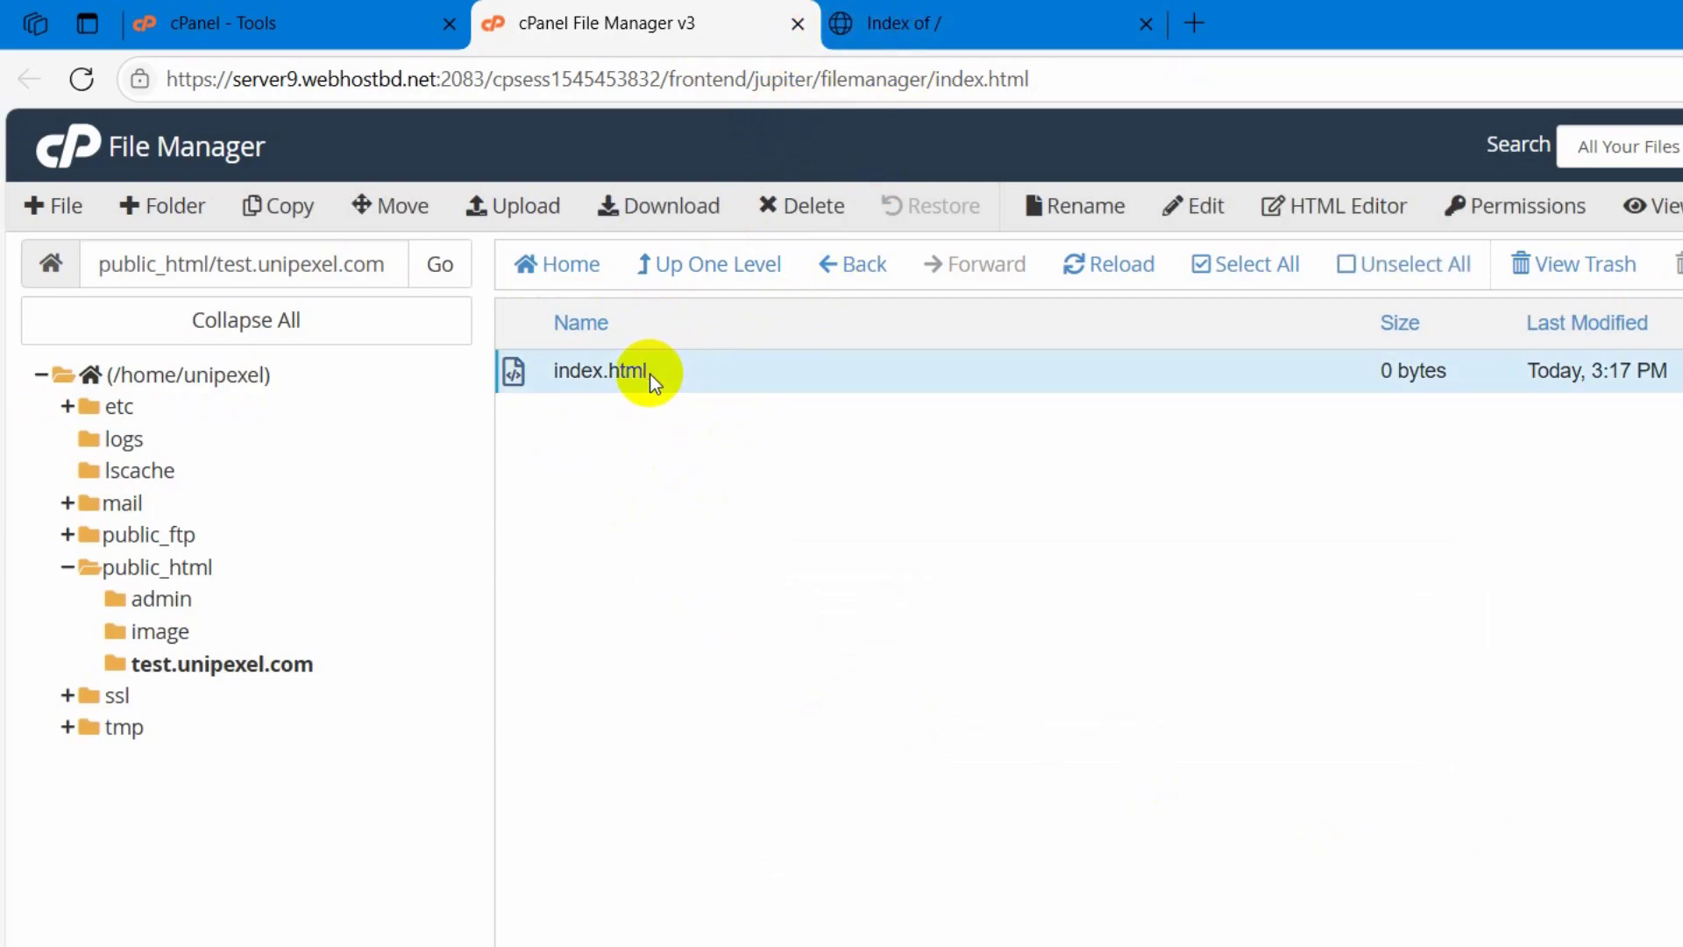
right_click(704, 378)
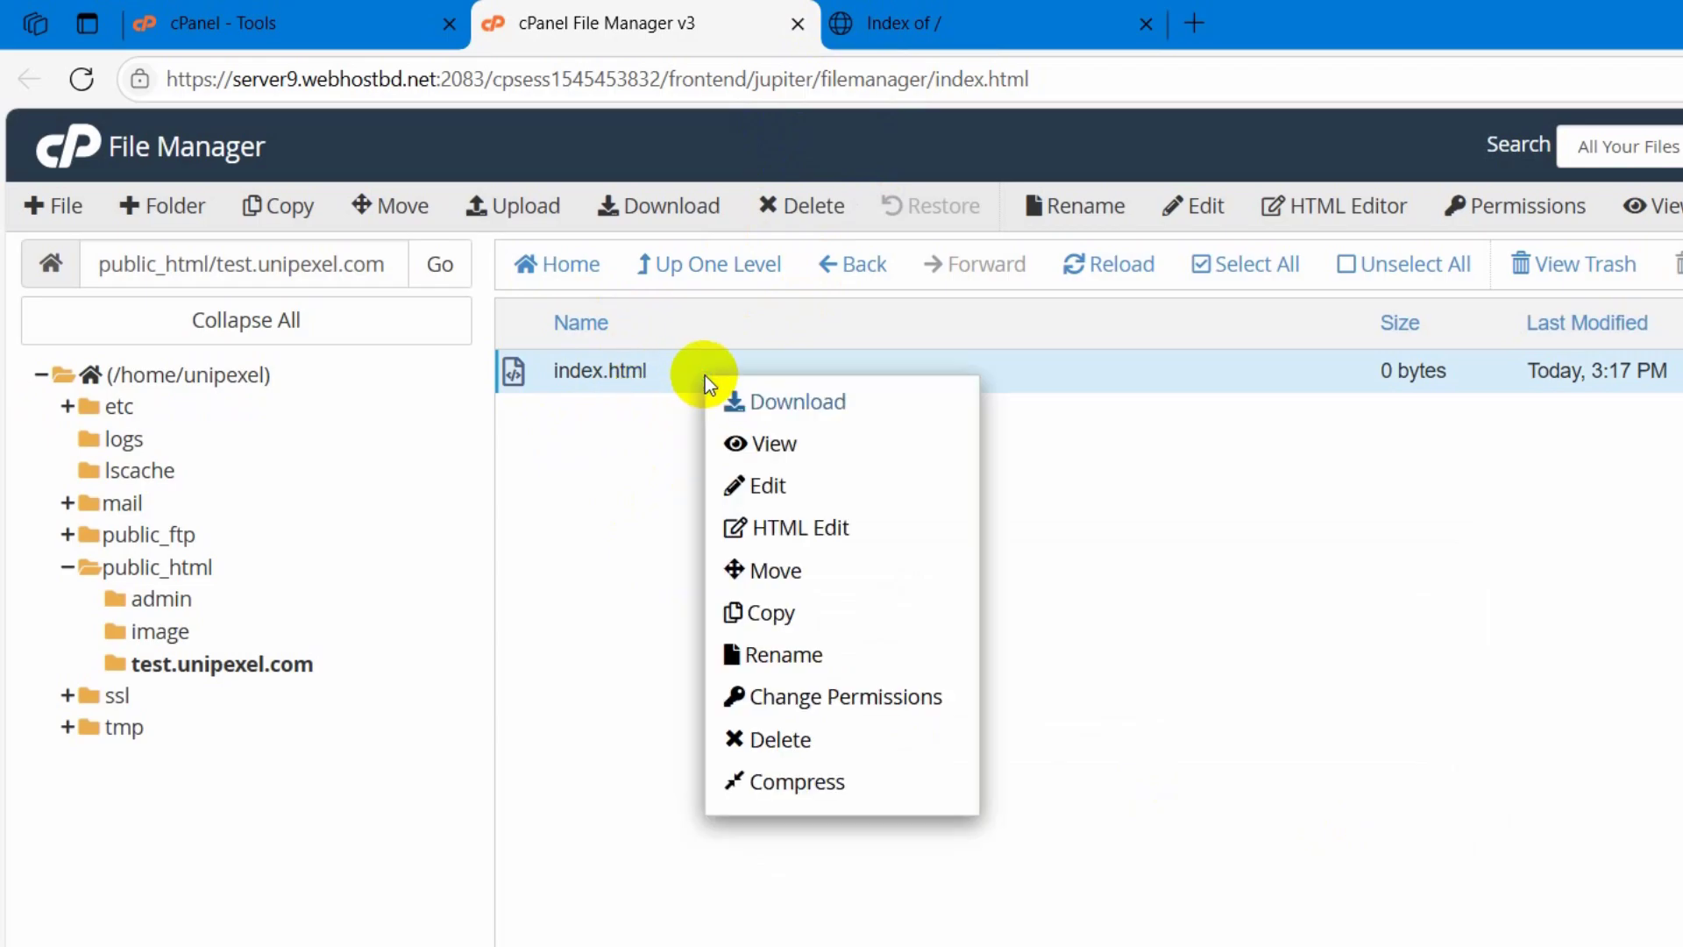
click(785, 487)
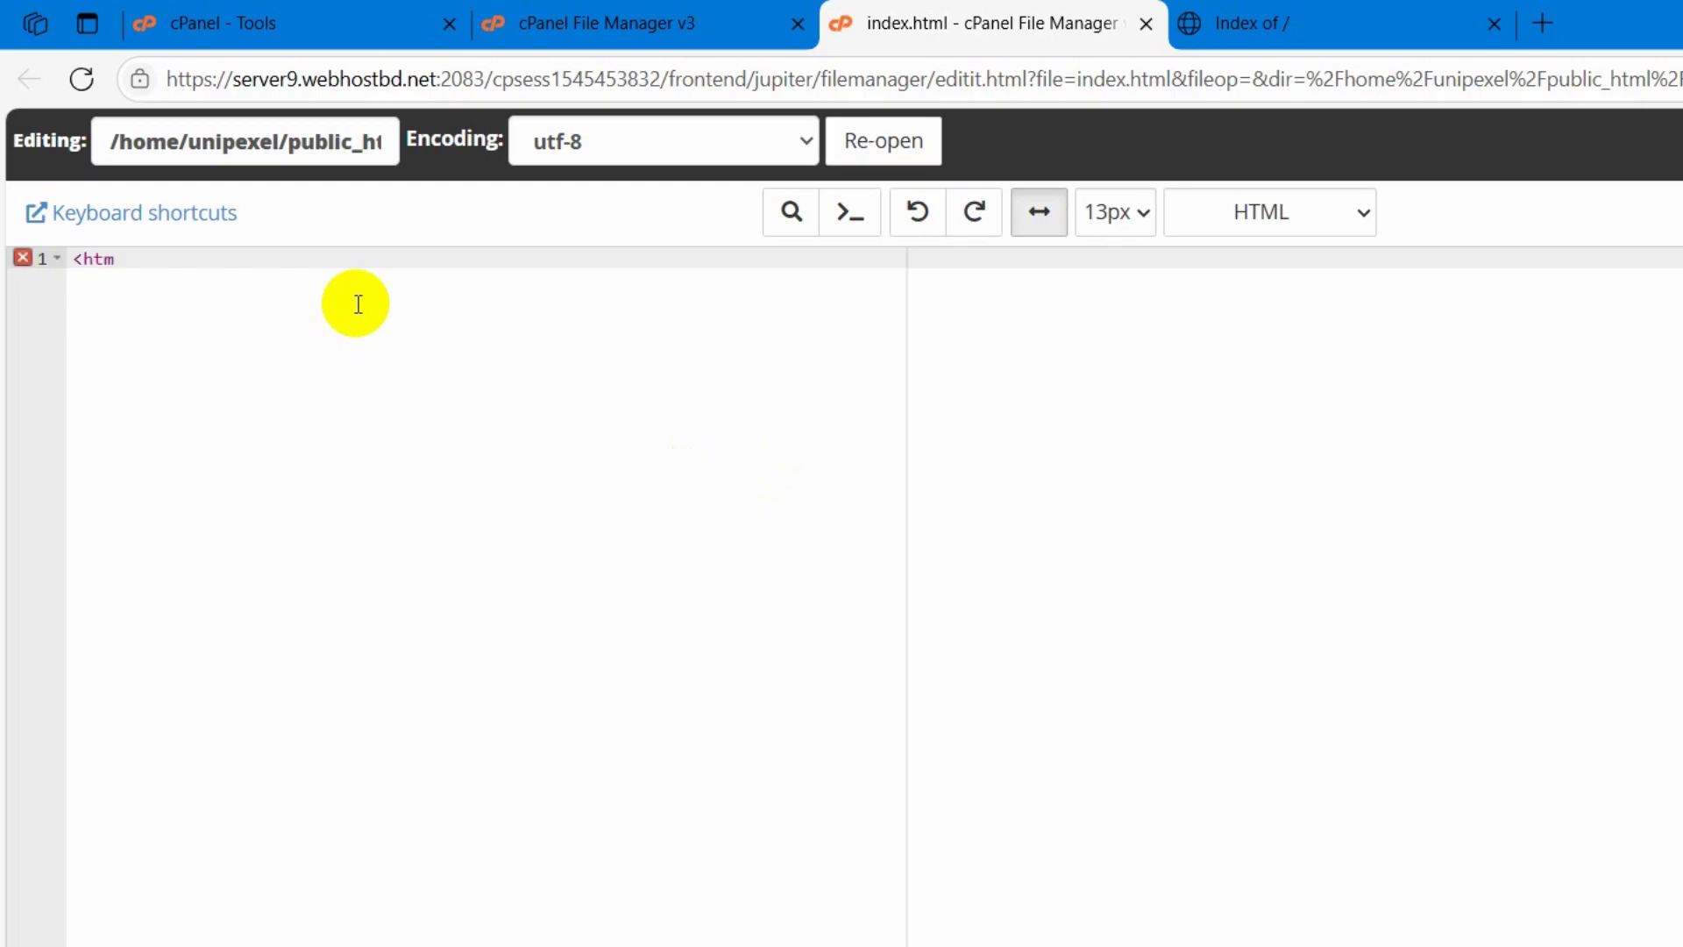
key(Return)
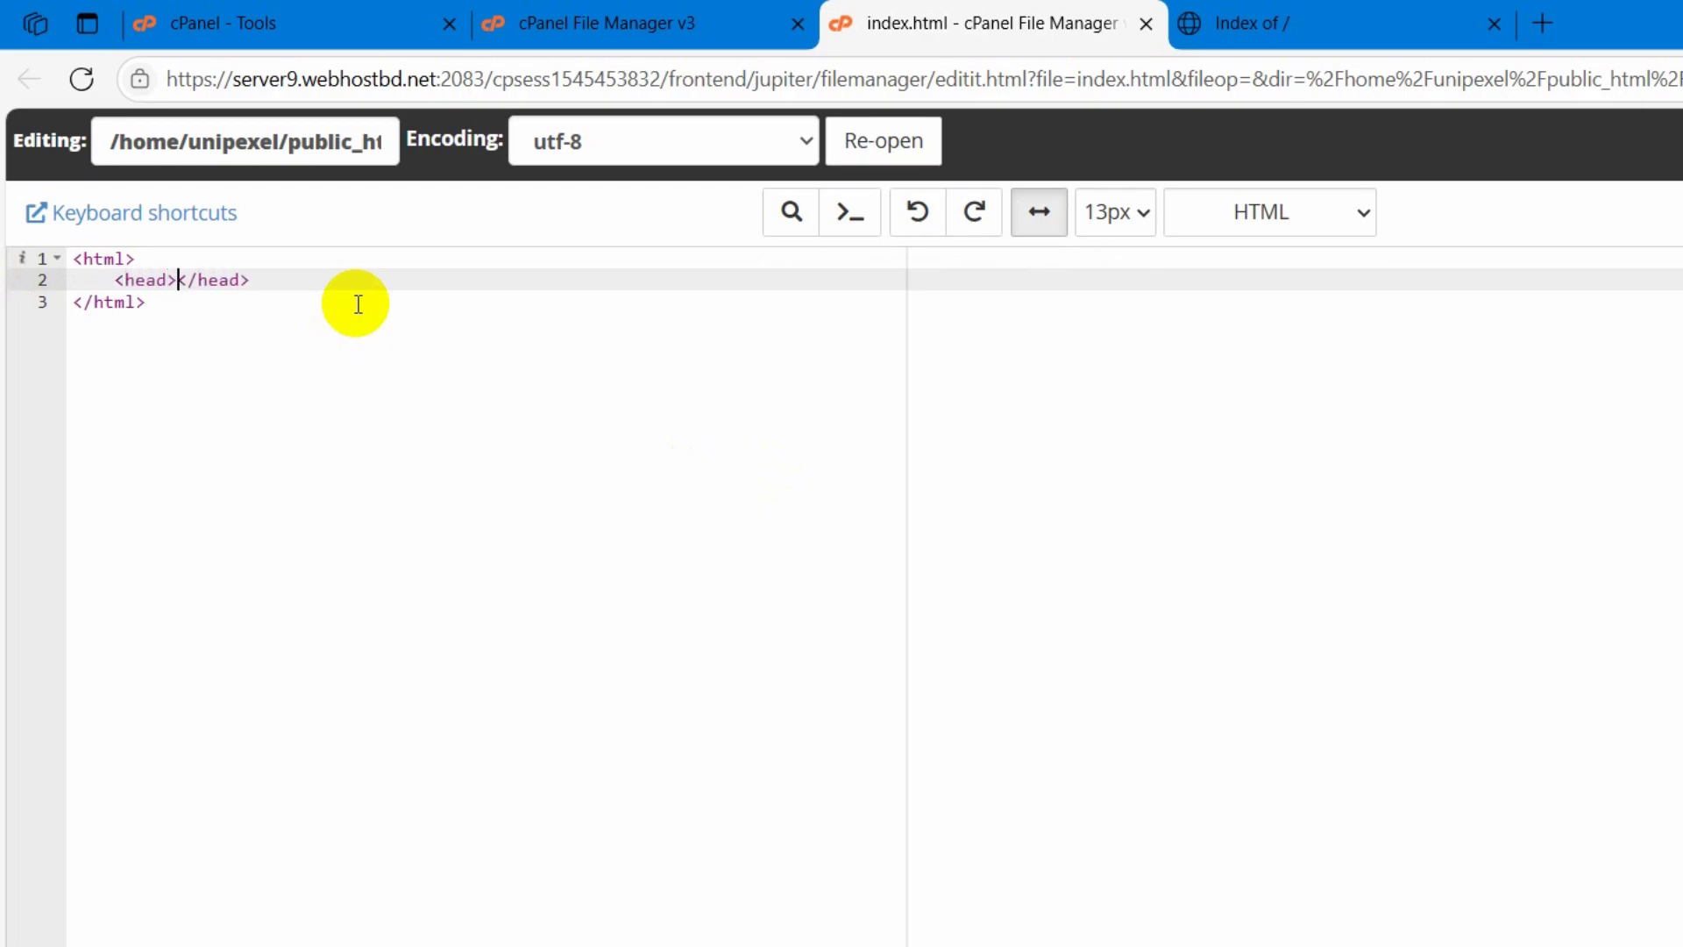
click(393, 290)
key(Return)
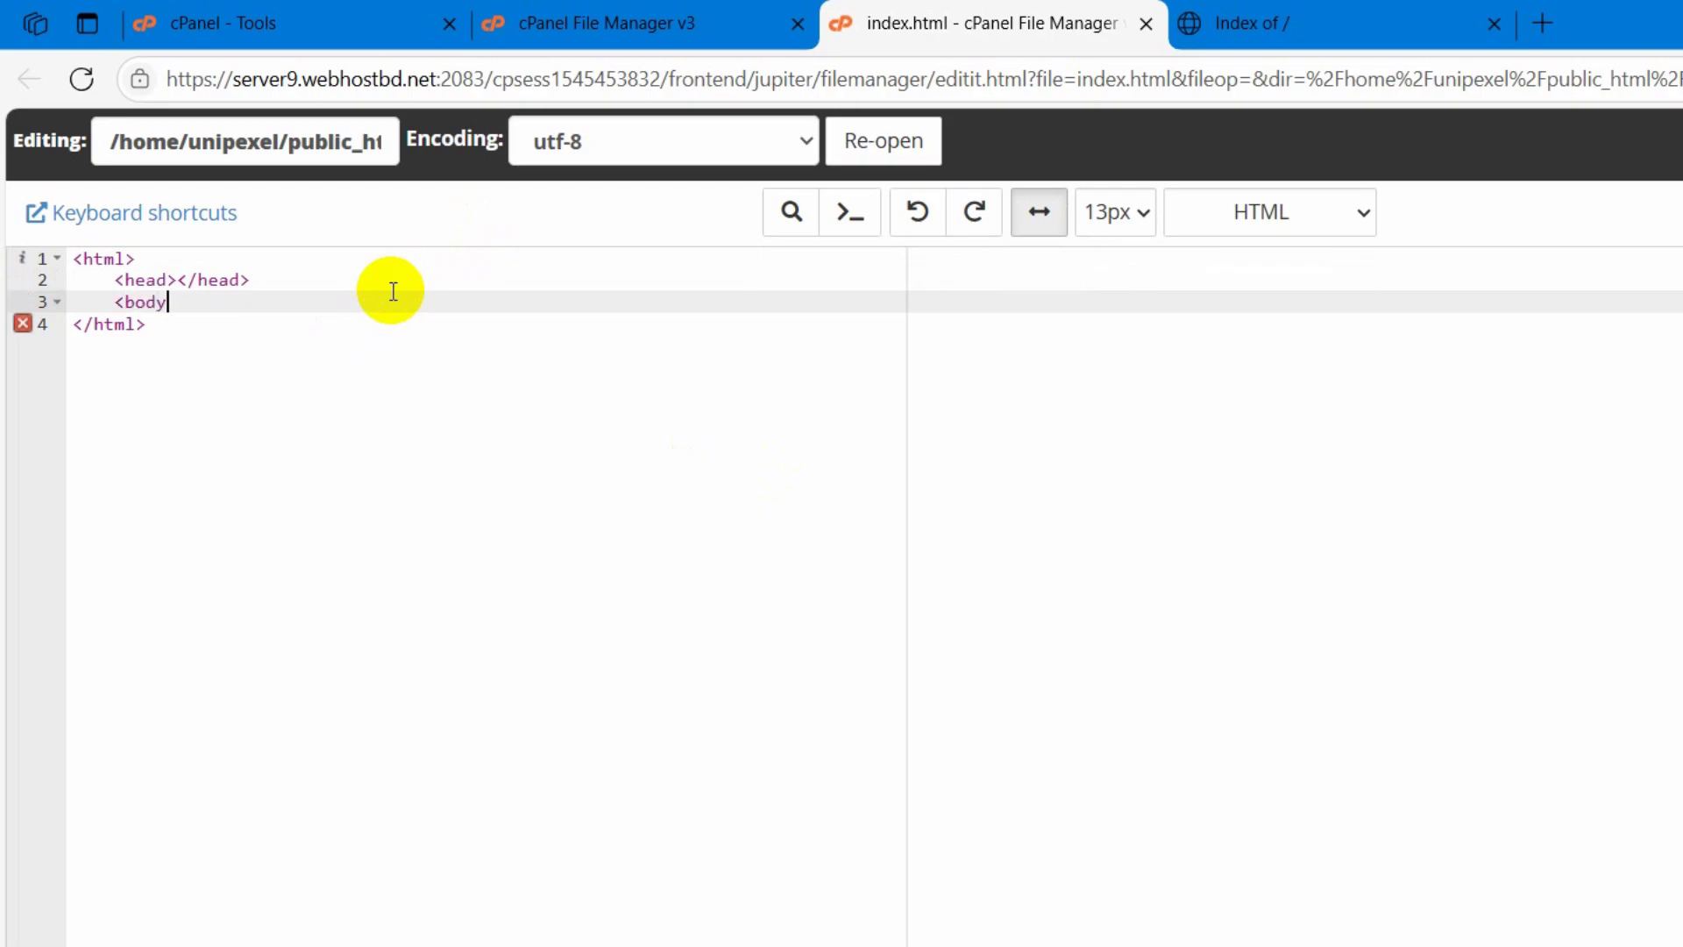
text(<body>)
key(Return)
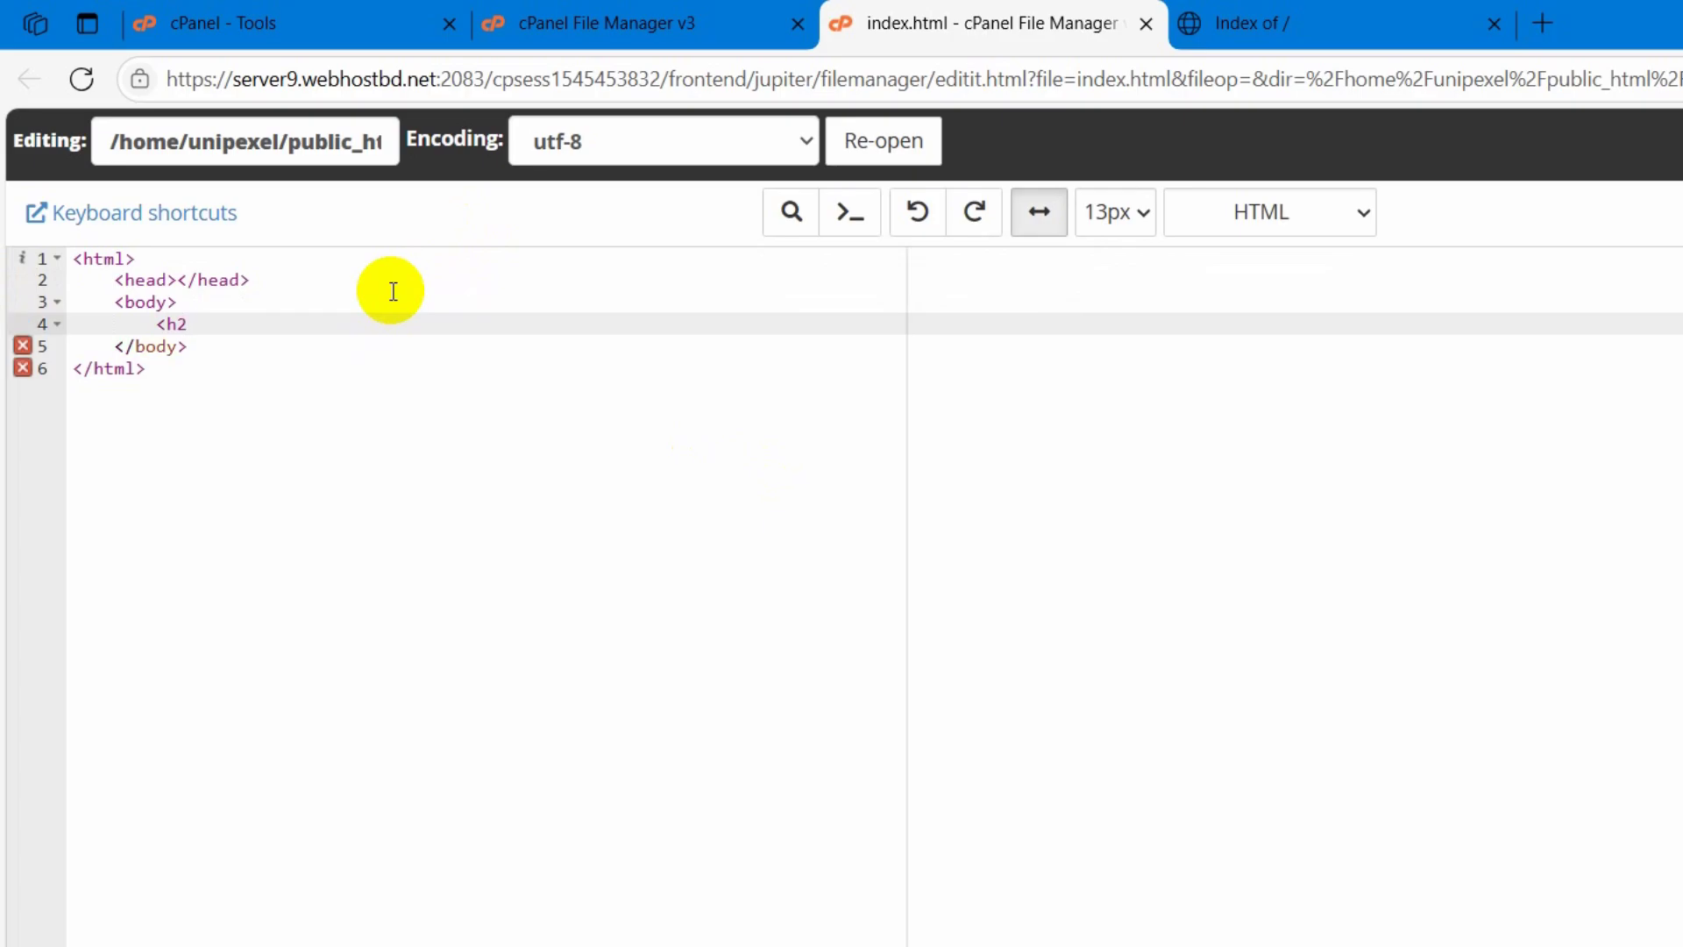
Add an h2 heading reading "My Sub domain Website" inside the body of index.html
ctrl+scroll(394, 290, up, 5)
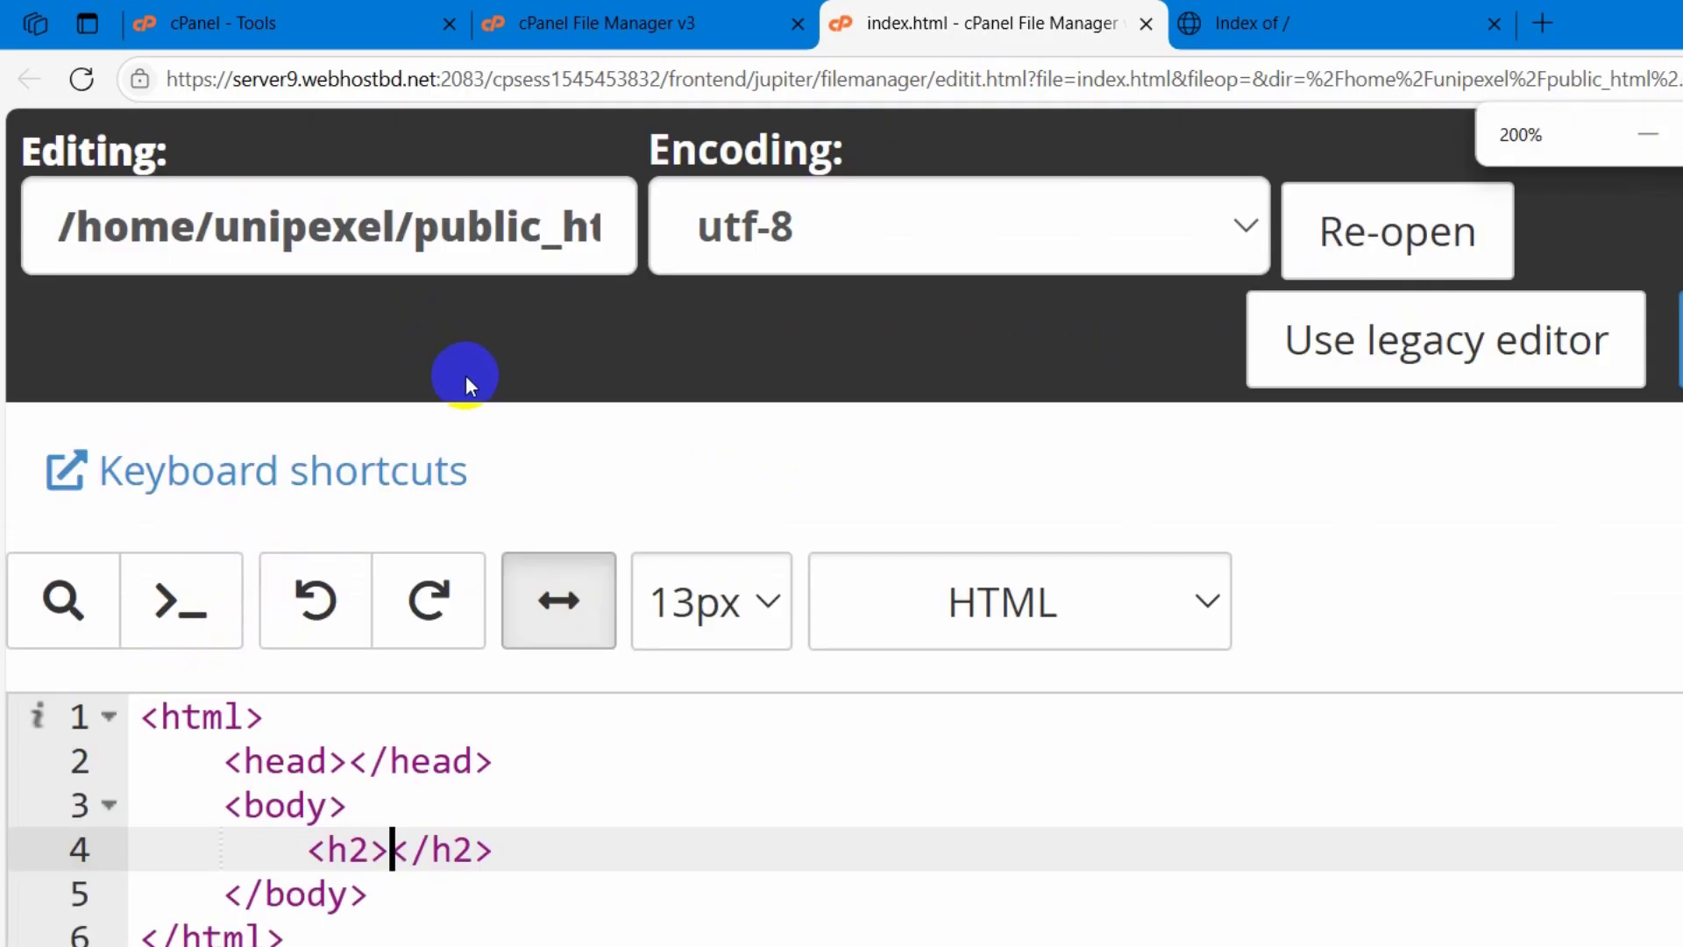
ctrl+scroll(462, 375, down, 2)
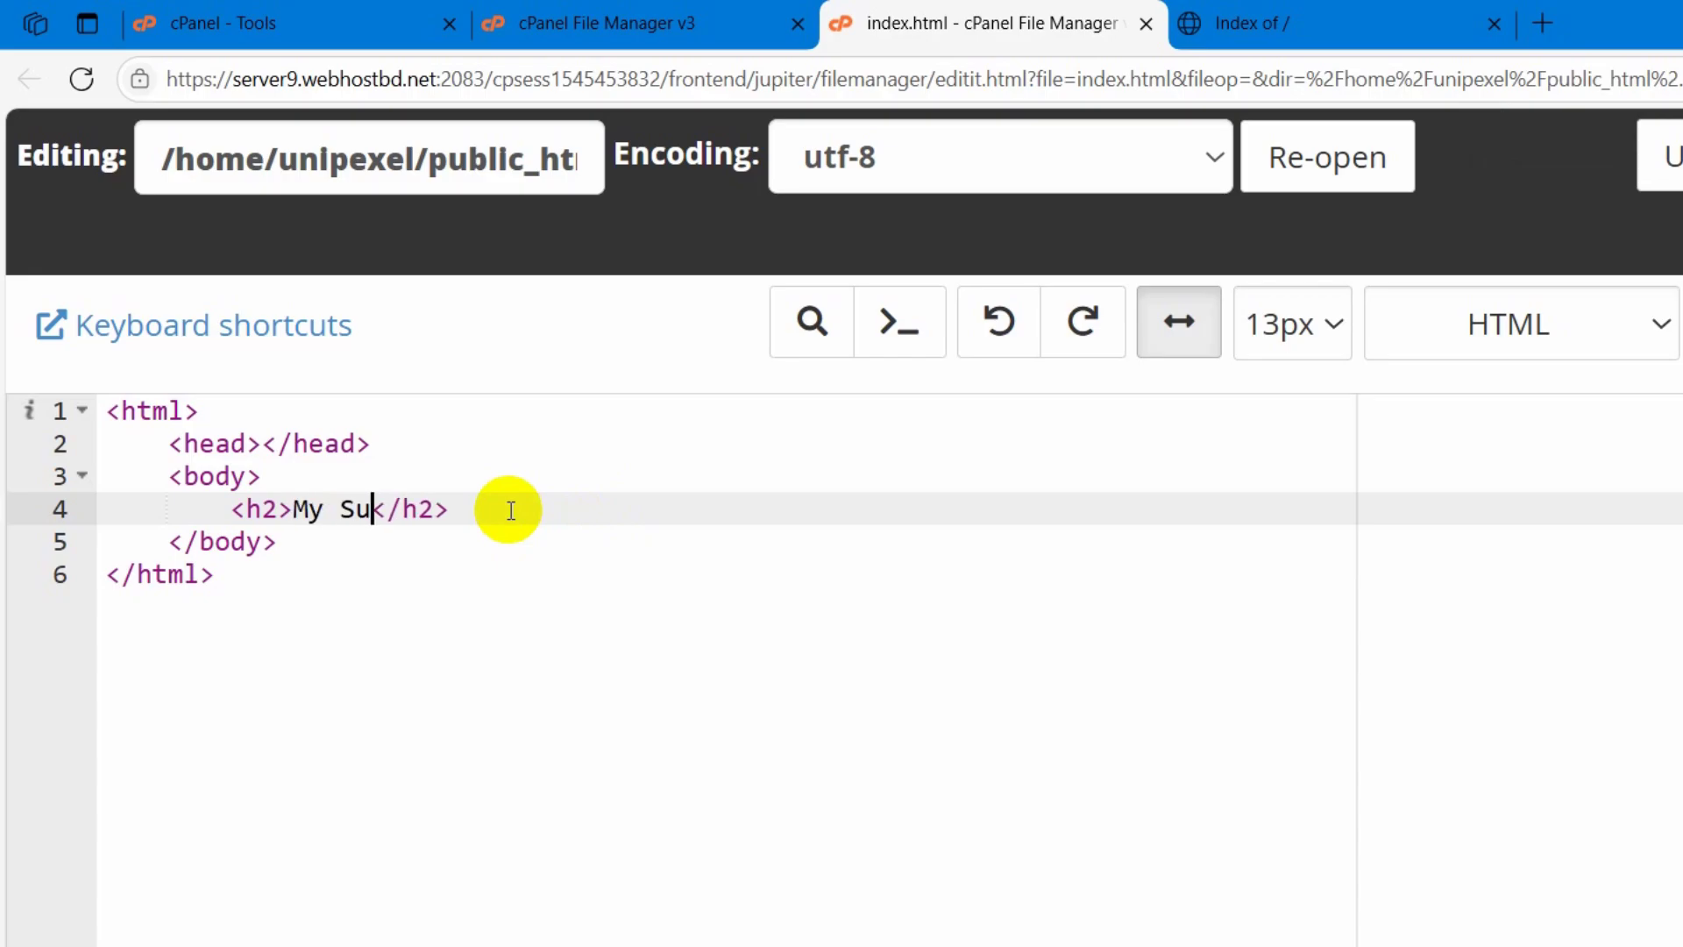
text(domain W)
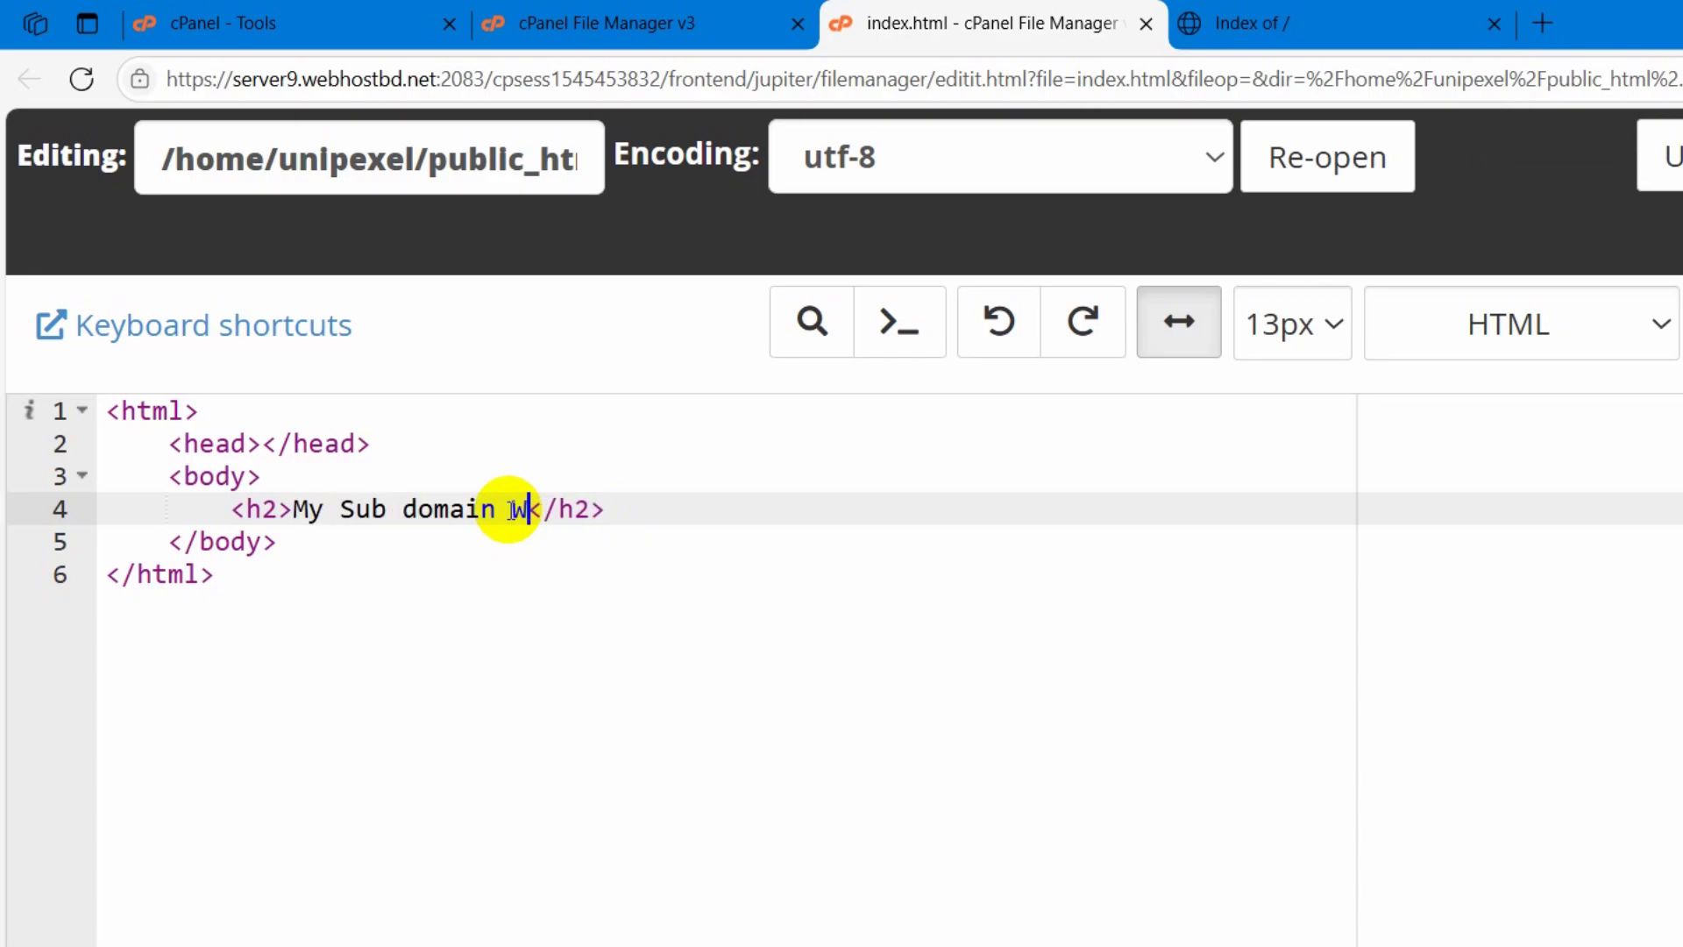
text(ebsite)
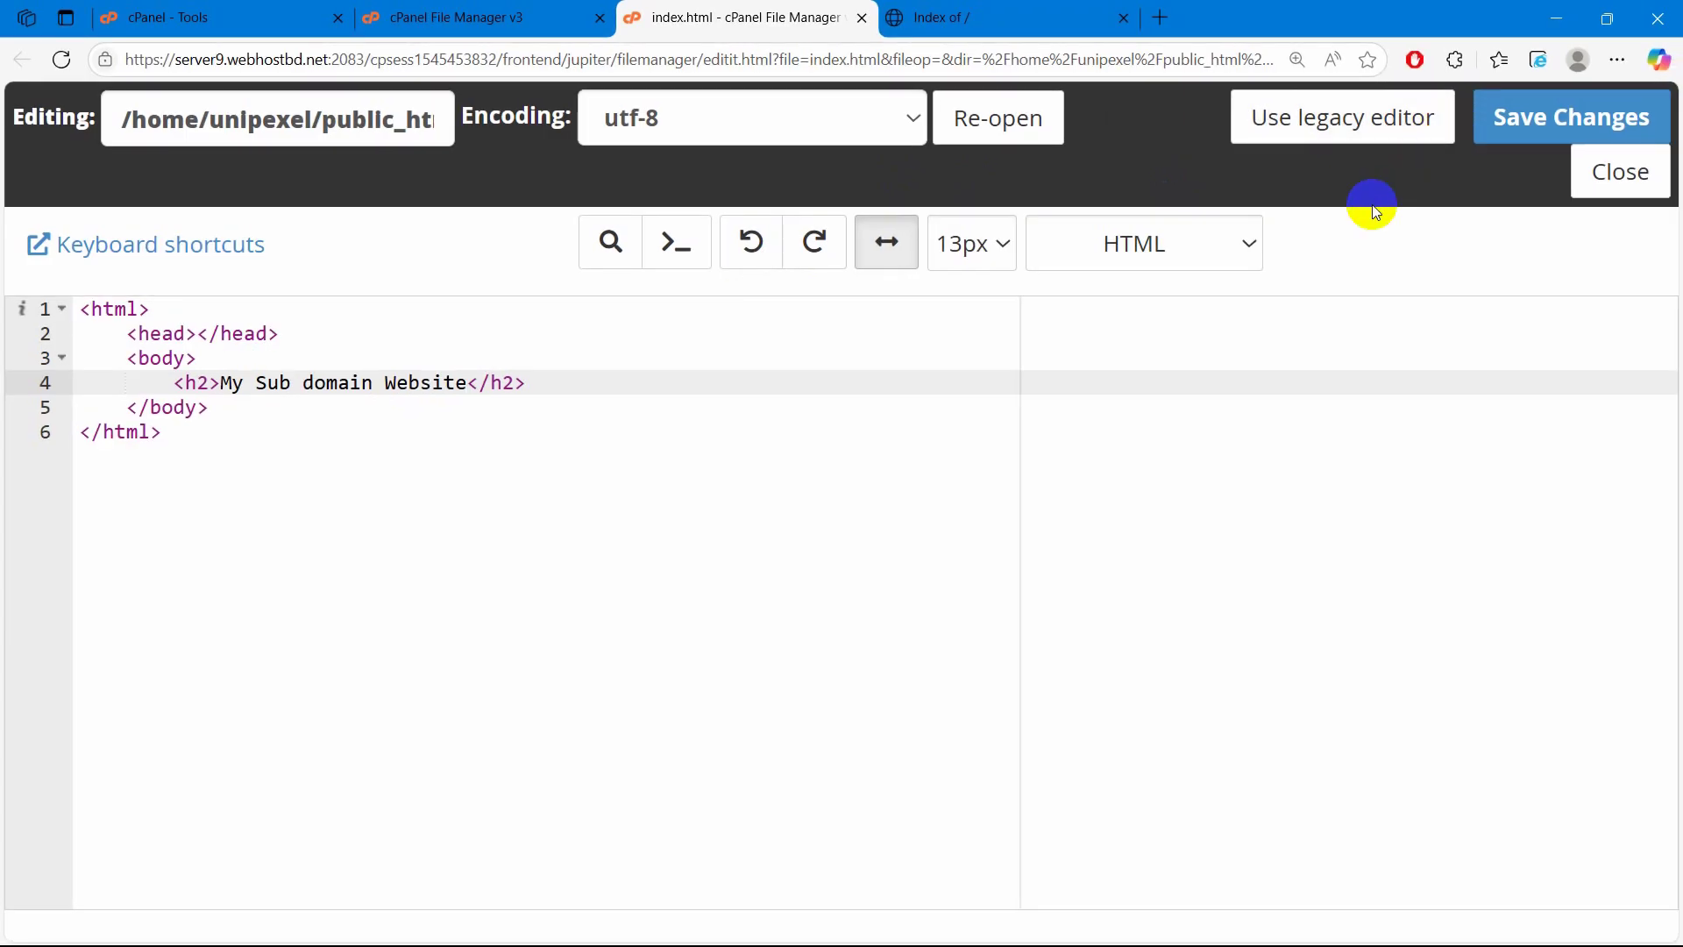
ctrl+scroll(1302, 335, down, 2)
ctrl+scroll(1303, 335, down, 1)
click(1352, 274)
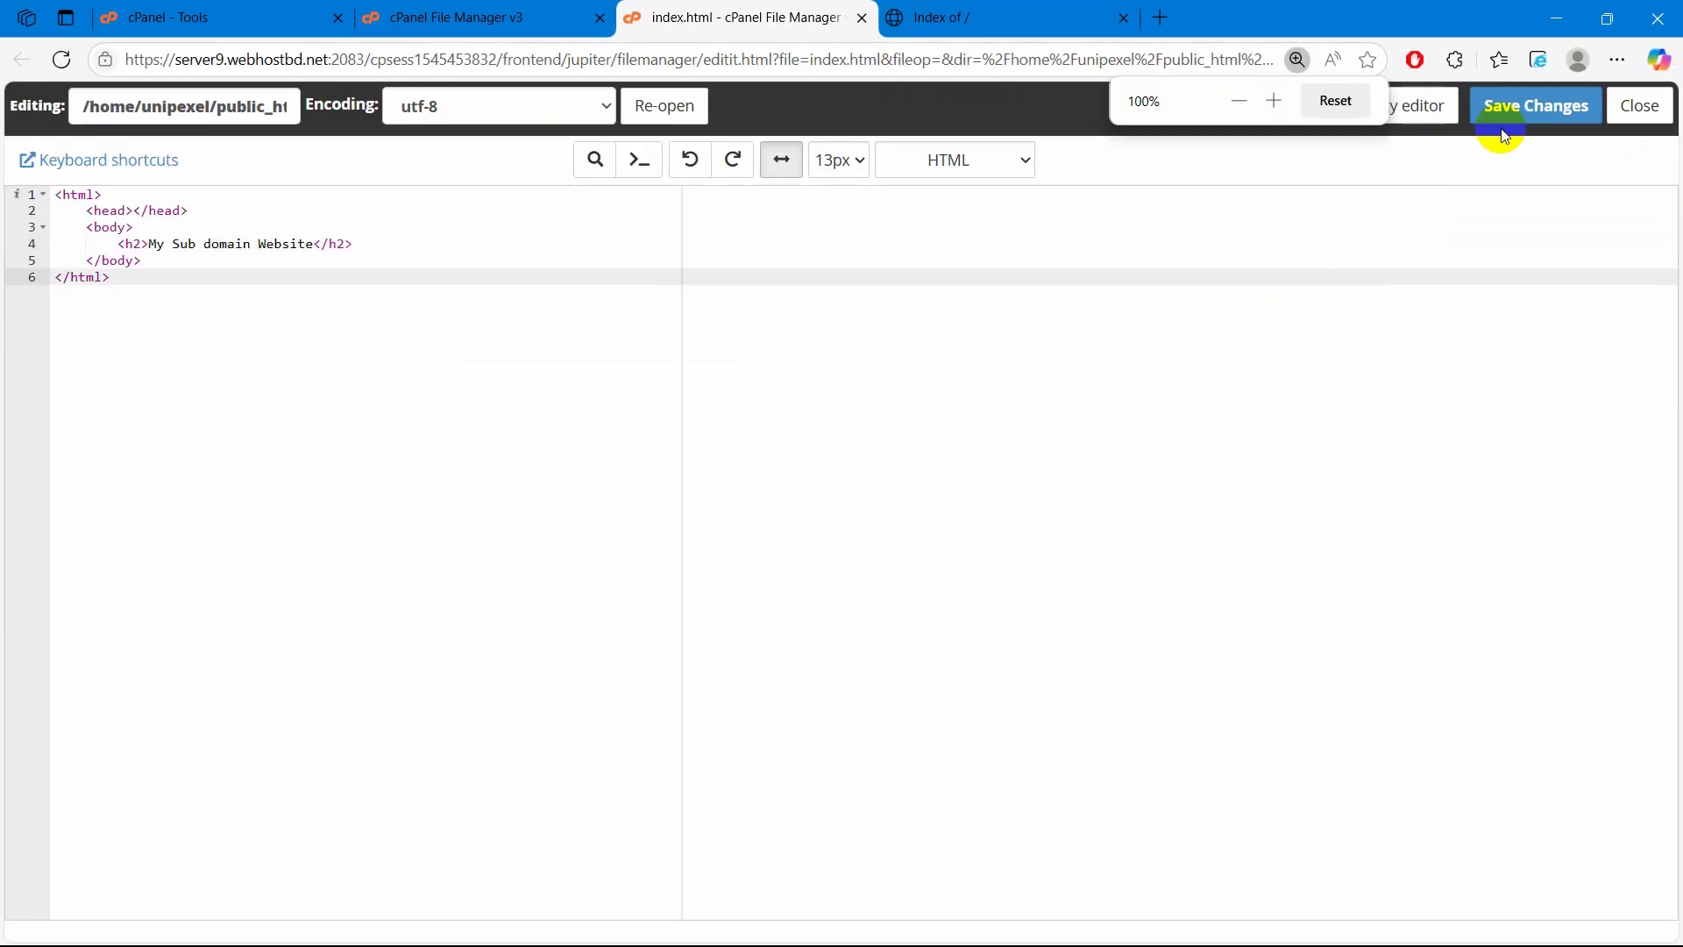
Save the changes to index.html and reload test.unipexel.com to check the page's heading
click(1527, 109)
click(1528, 110)
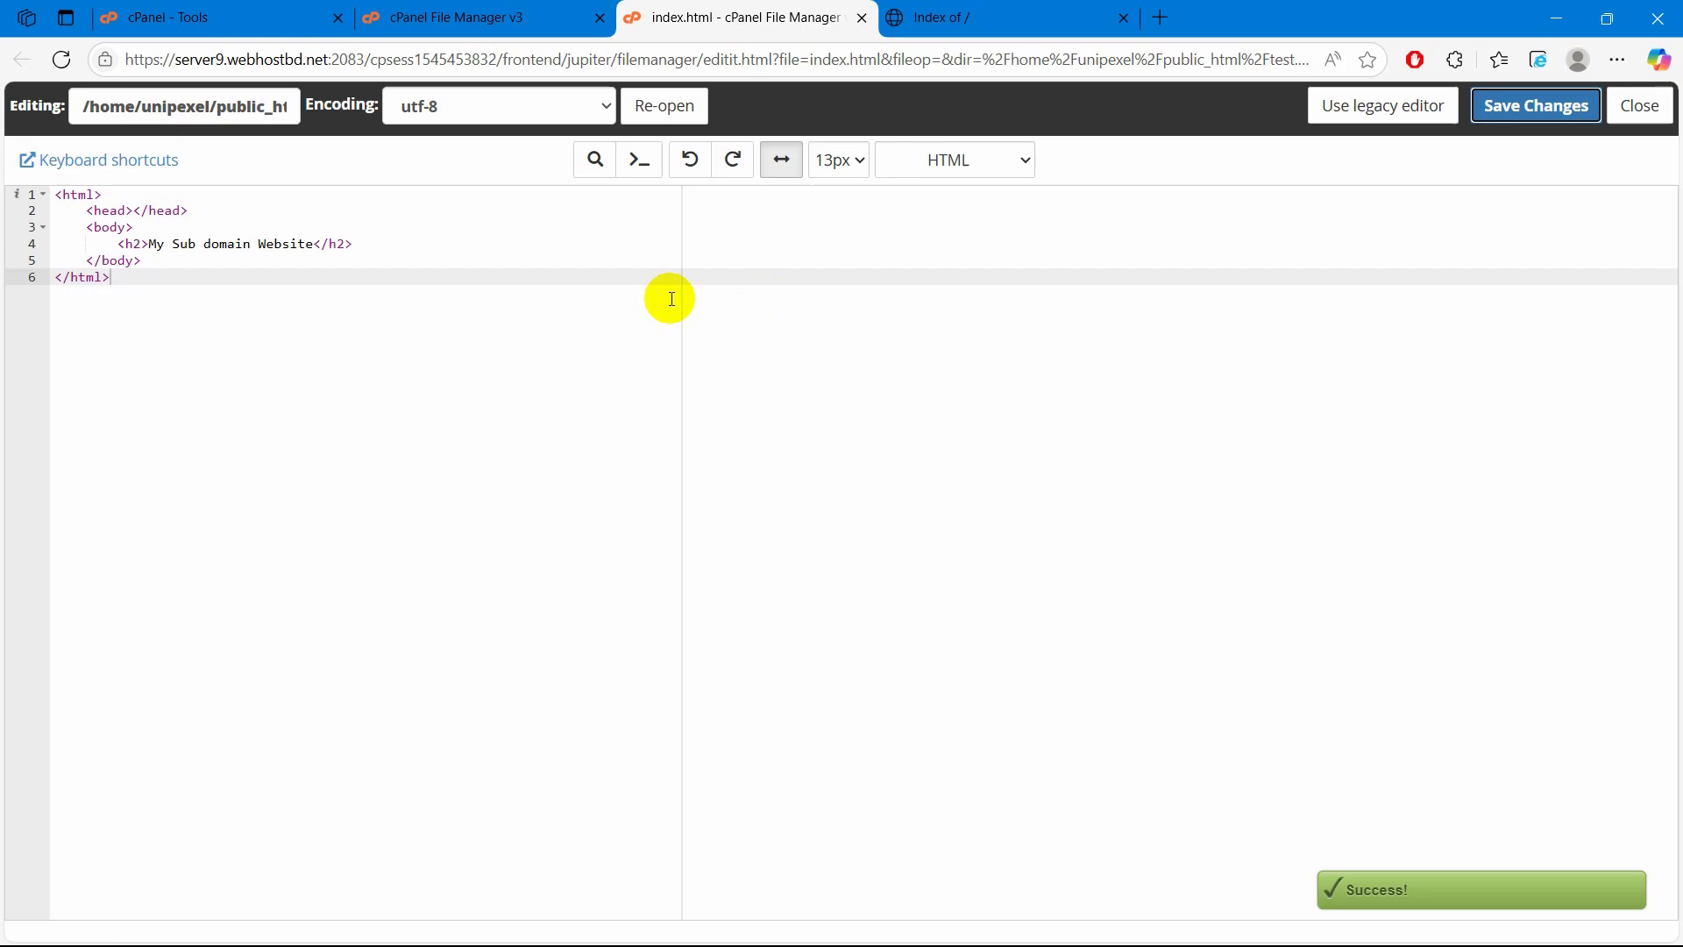
click(972, 13)
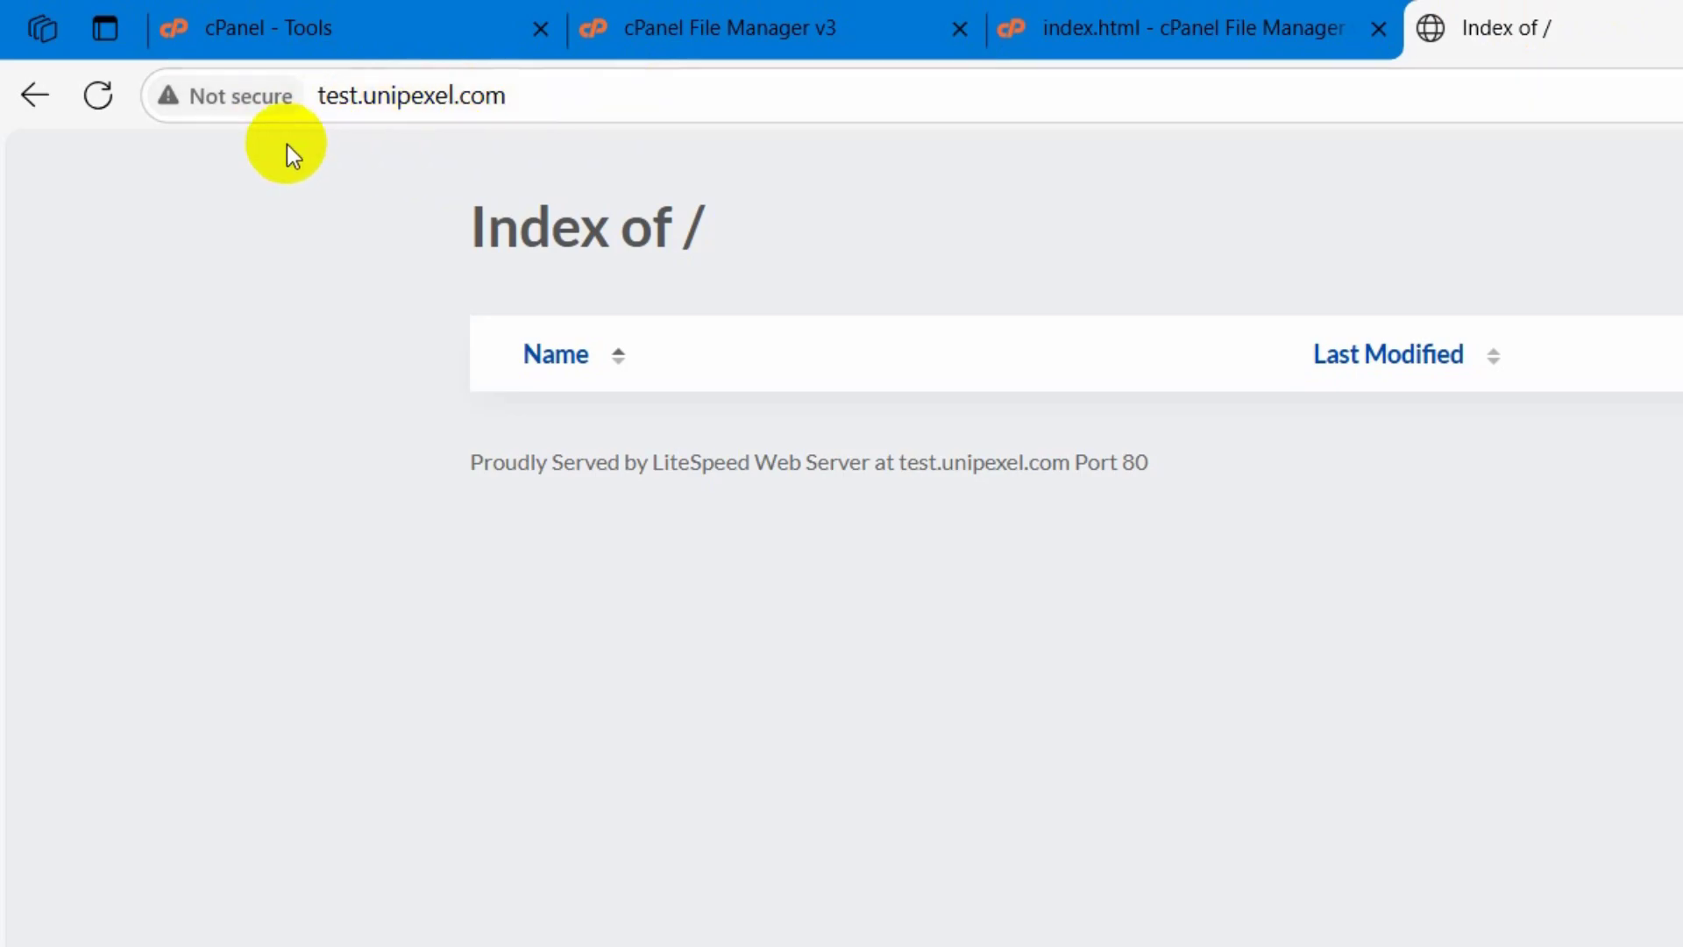
click(82, 107)
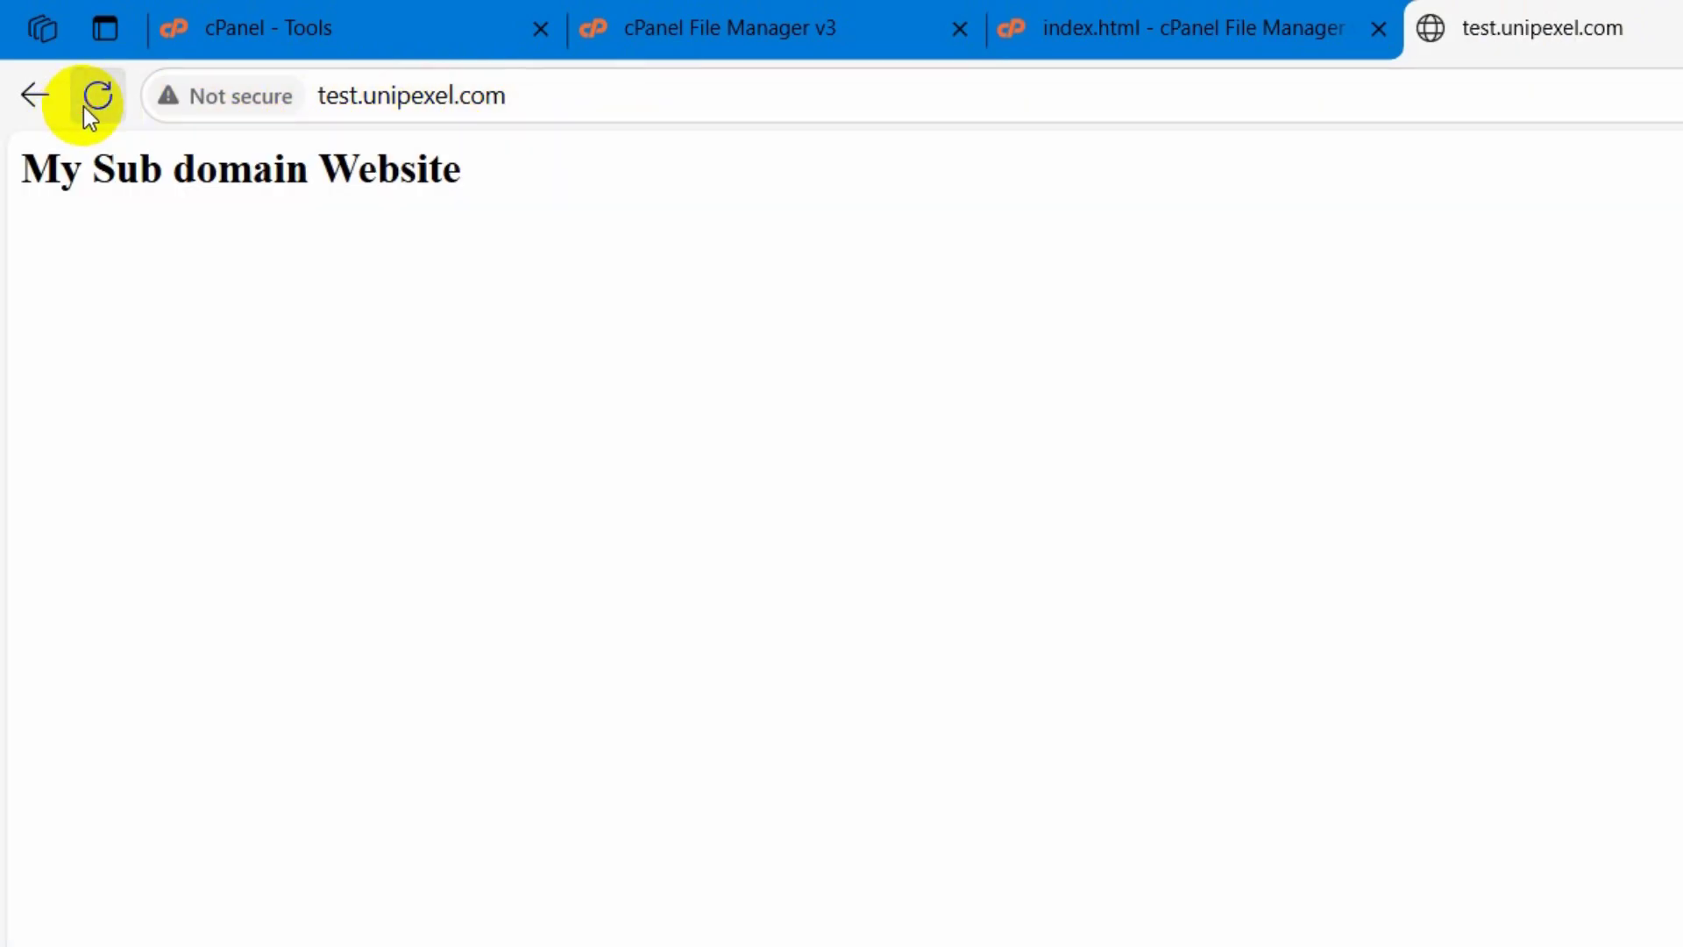
drag(34, 175, 613, 162)
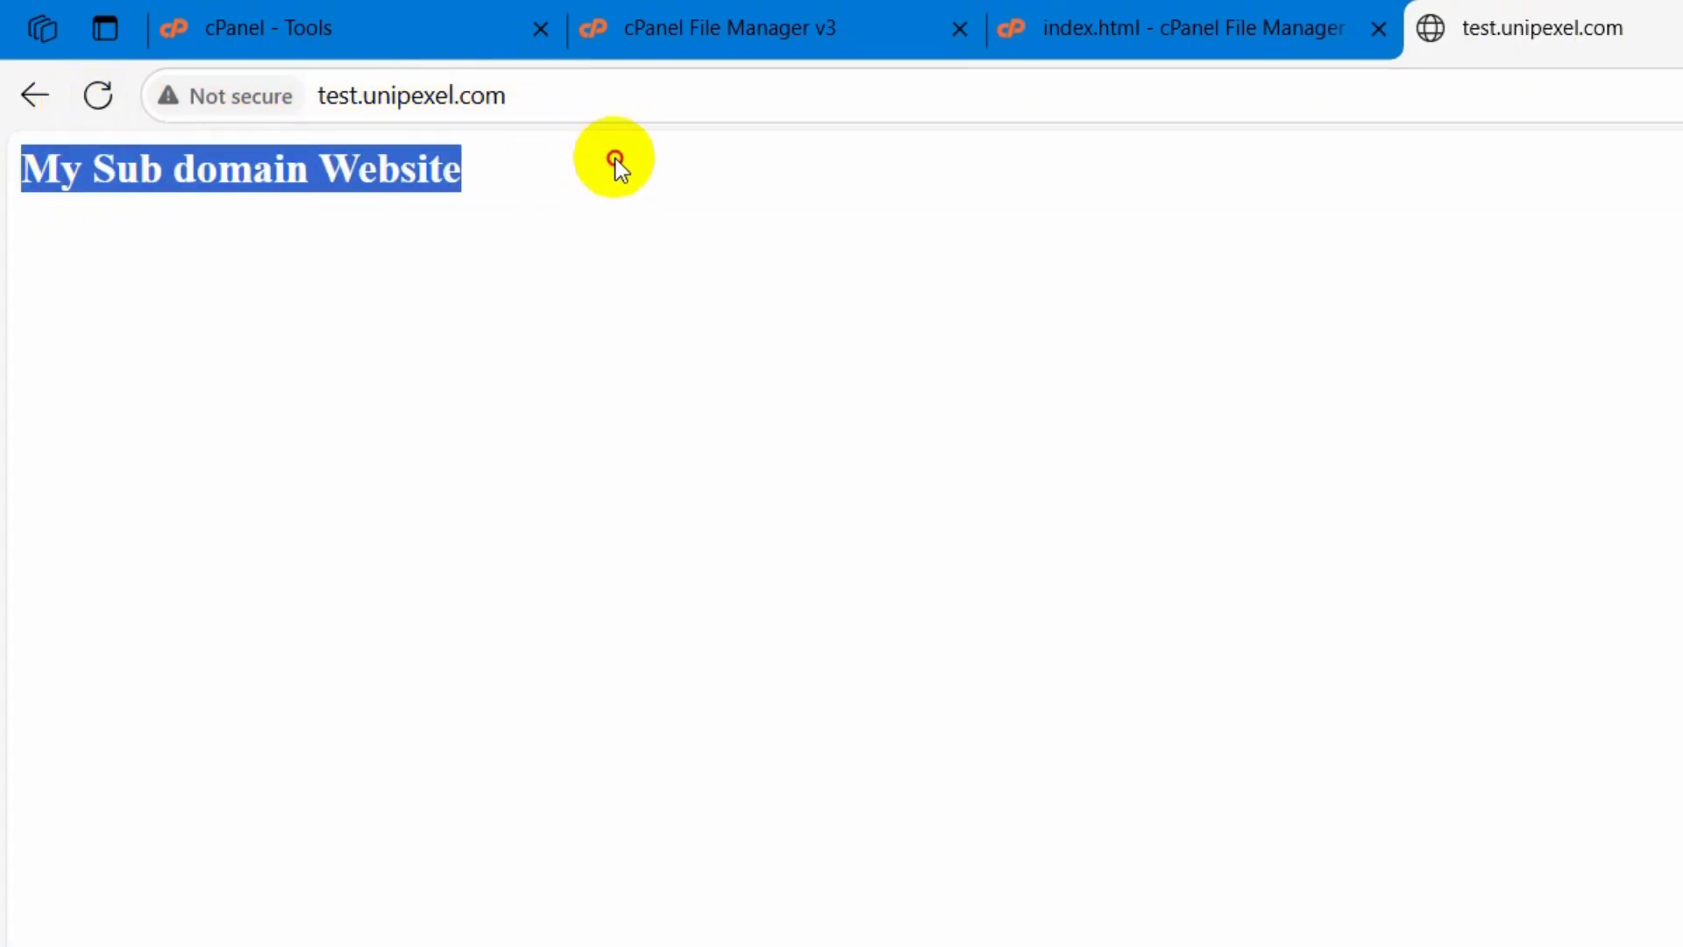
click(480, 210)
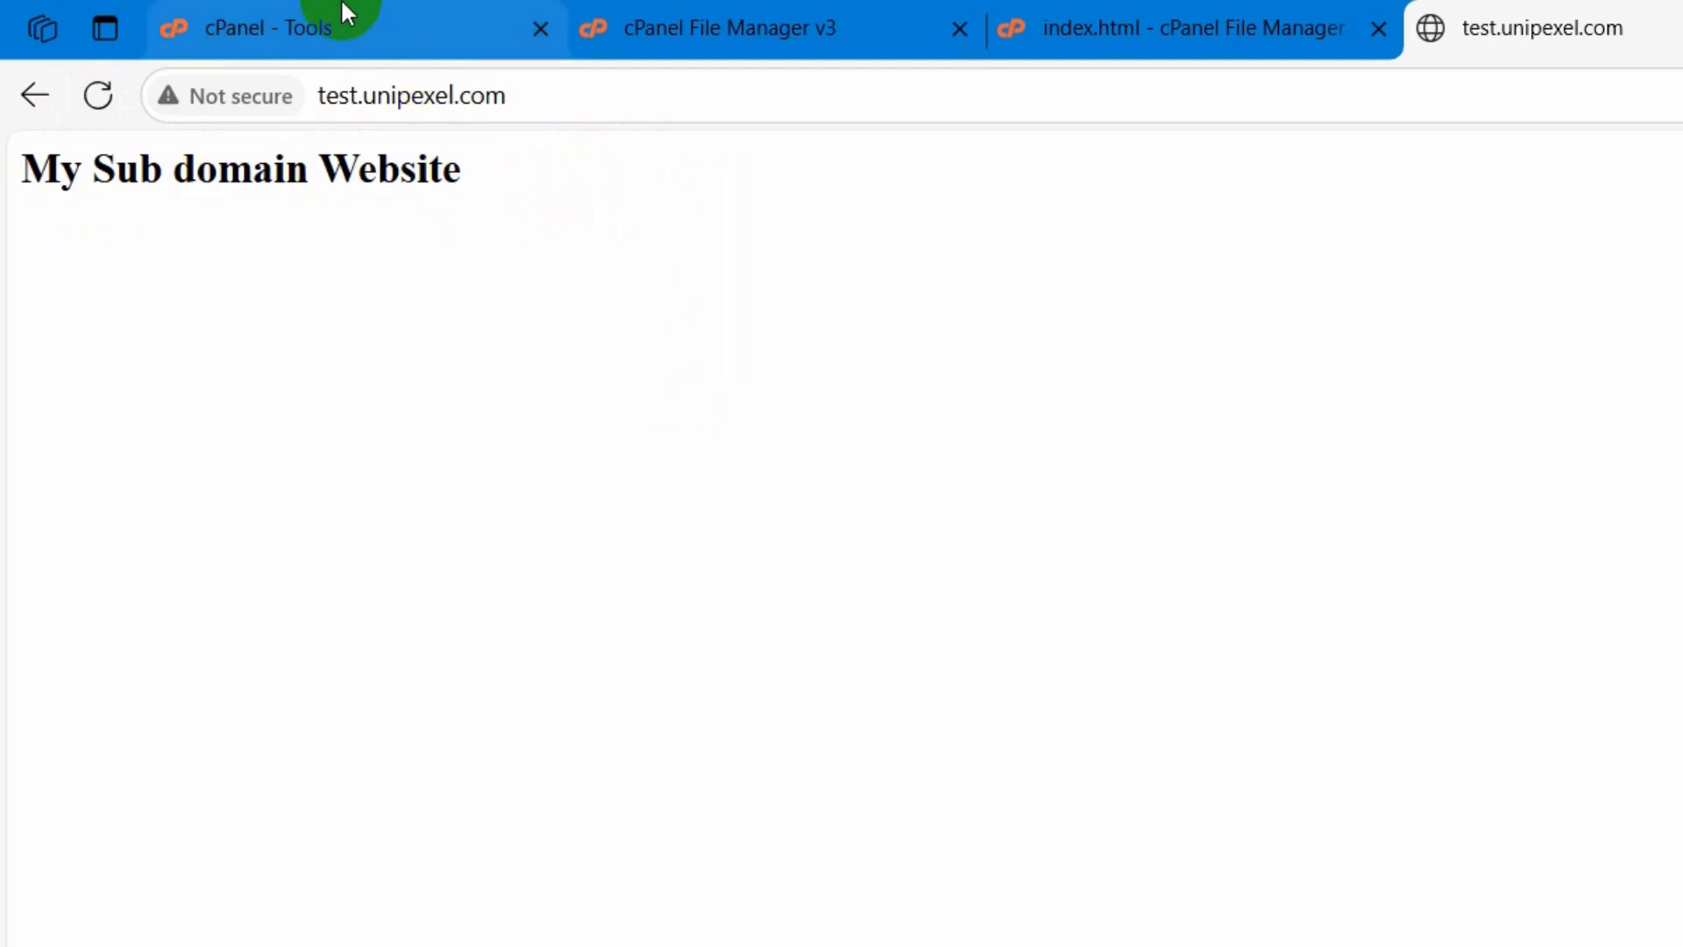
Return to the File Manager listing of the public_html/test.unipexel.com folder
click(344, 7)
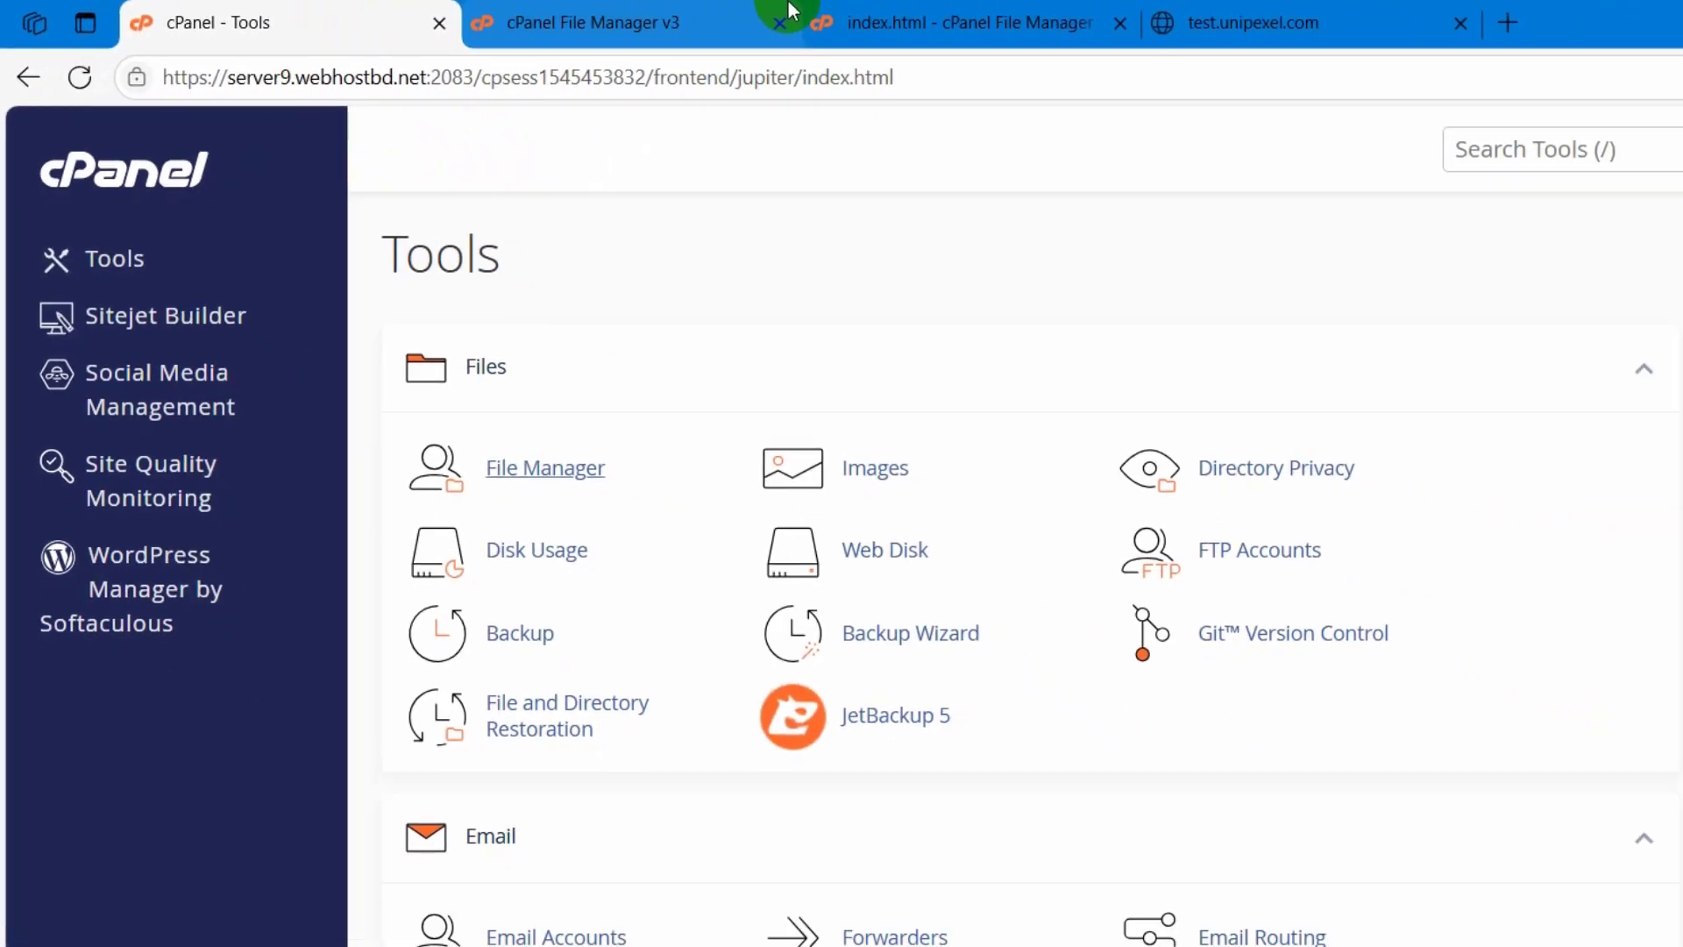
click(644, 10)
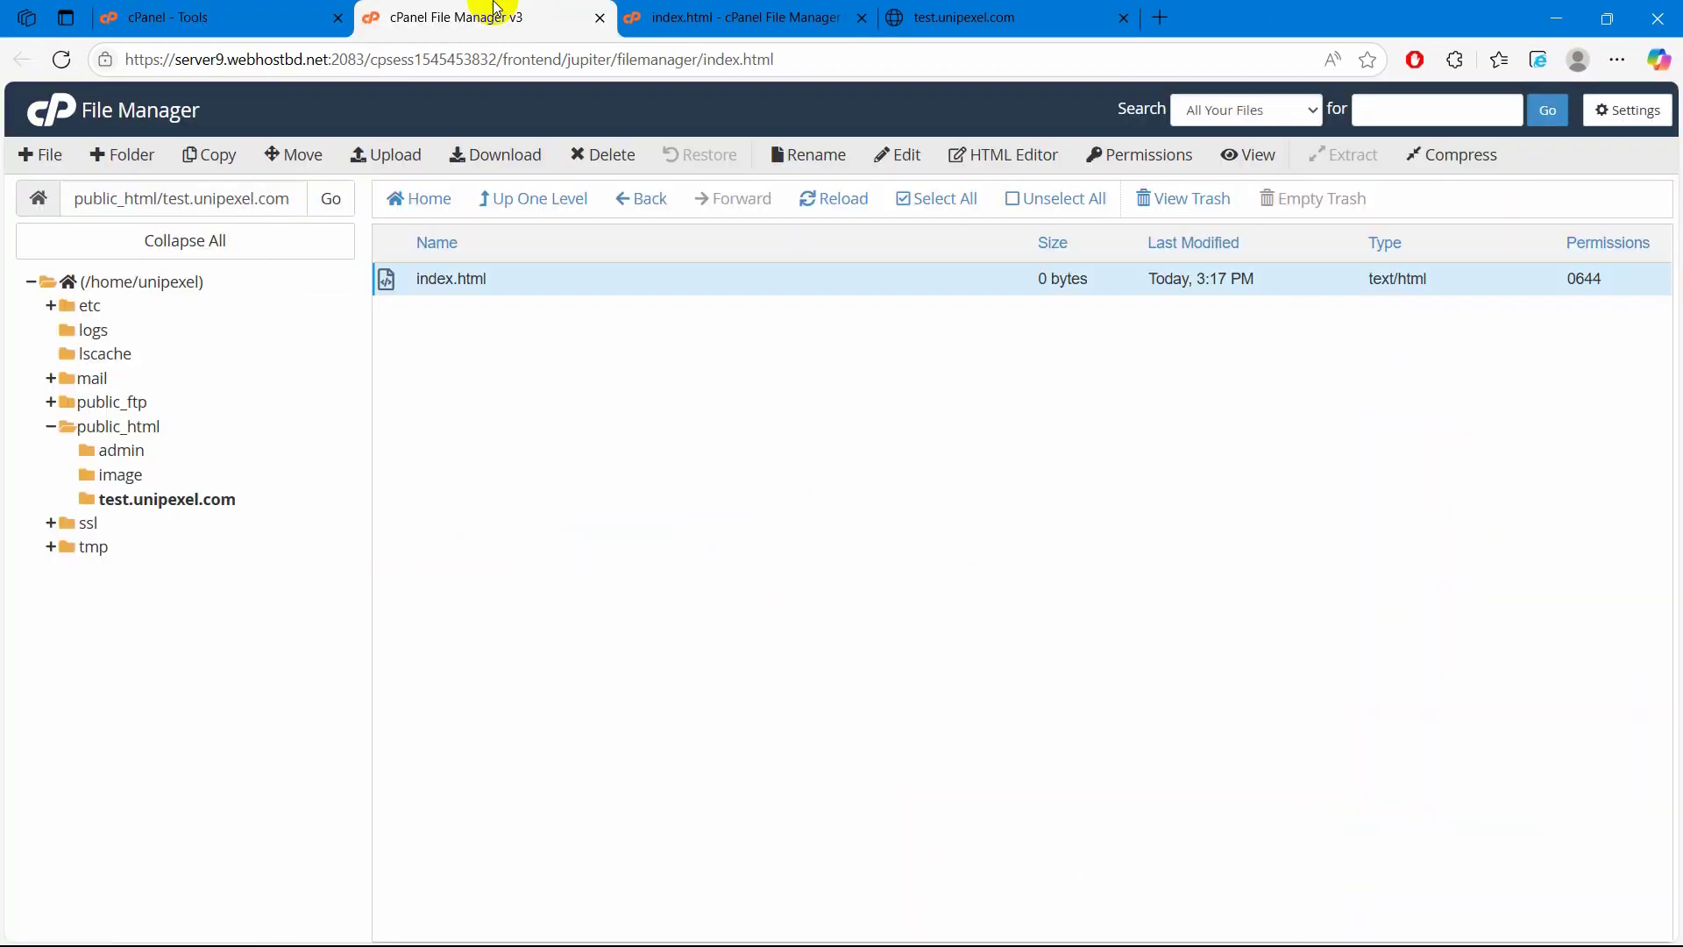